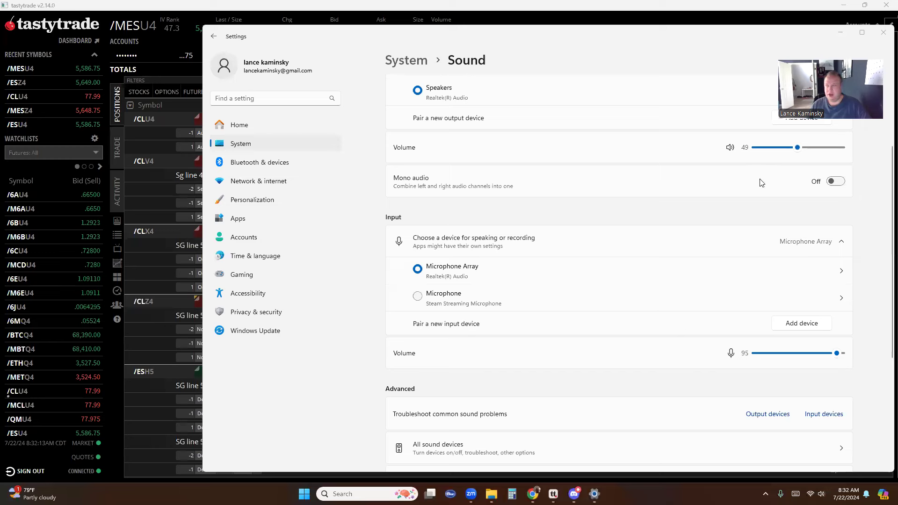
Close the Sound settings window to bring back tastytrade's futures positions list
key("alt+Tab")
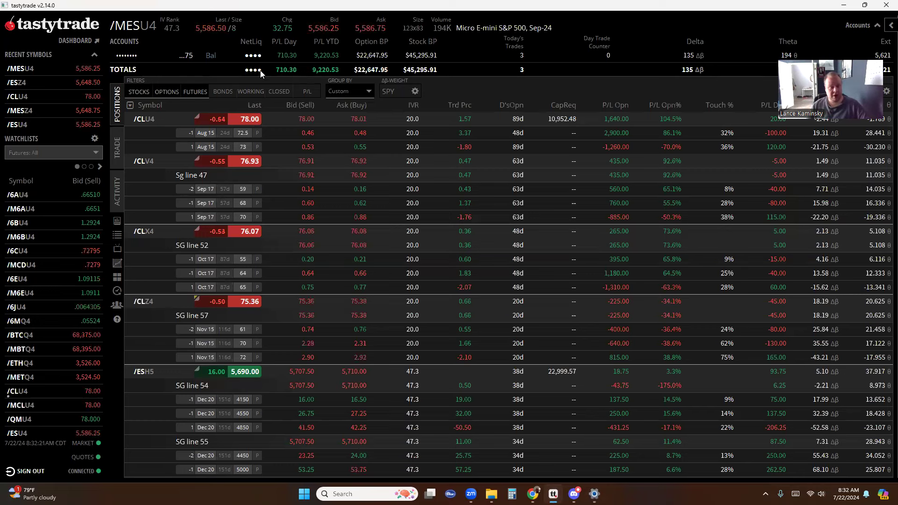
Load XSP on the Trade page and expand its Aug 12, 2024 option chain
left_click(117, 144)
left_click(120, 26)
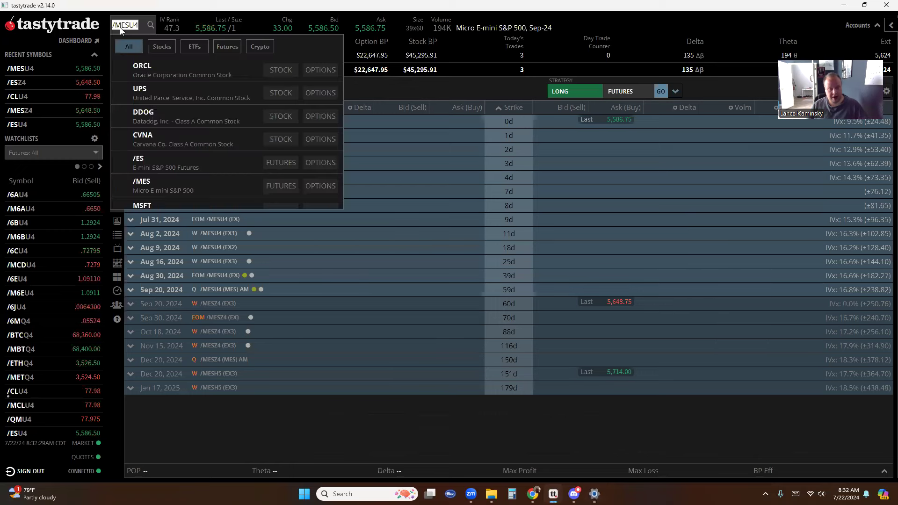
type("X")
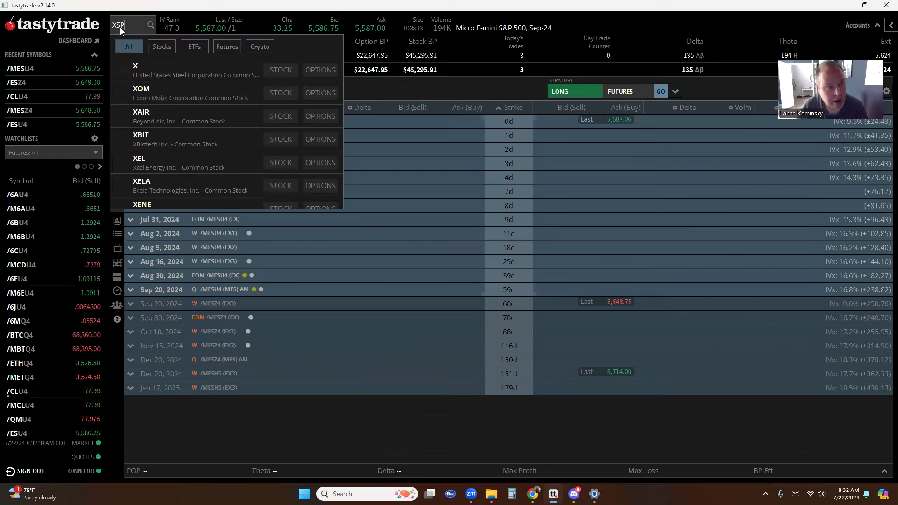
type("SP")
key("Return")
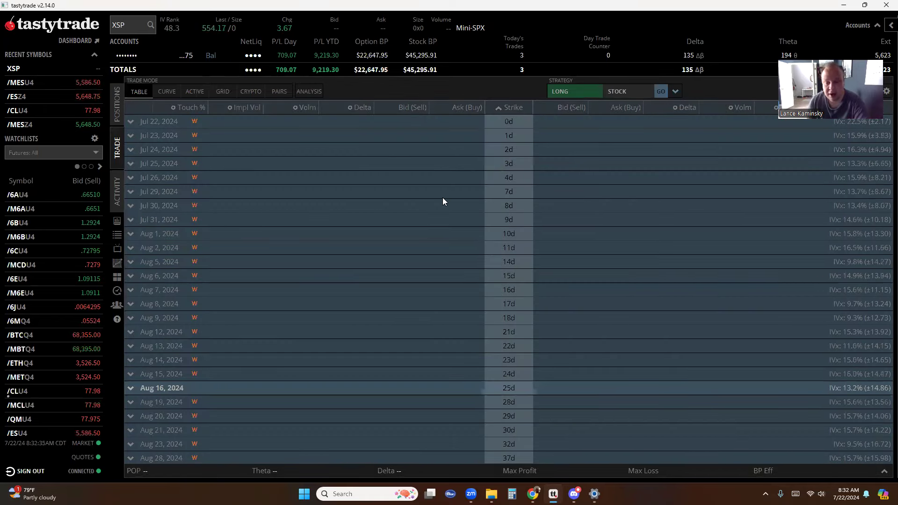
left_click(509, 332)
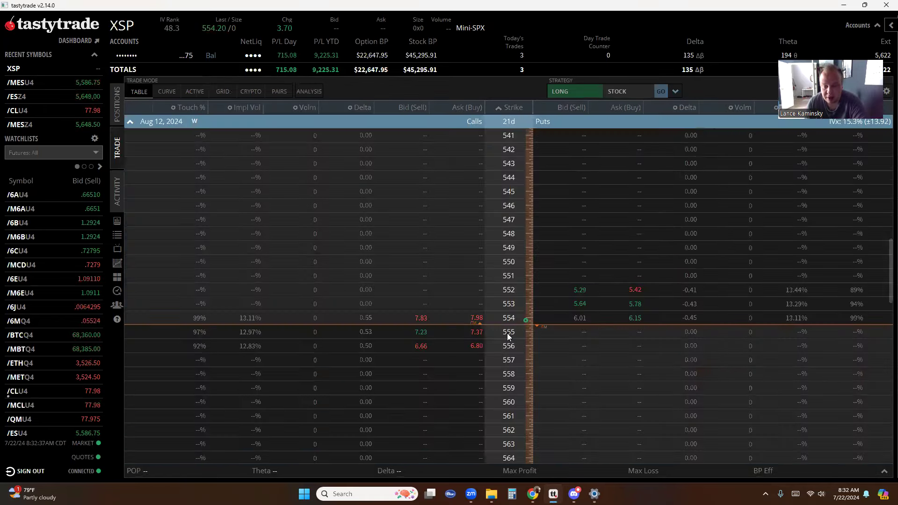
scroll(632, 276, "up", 2)
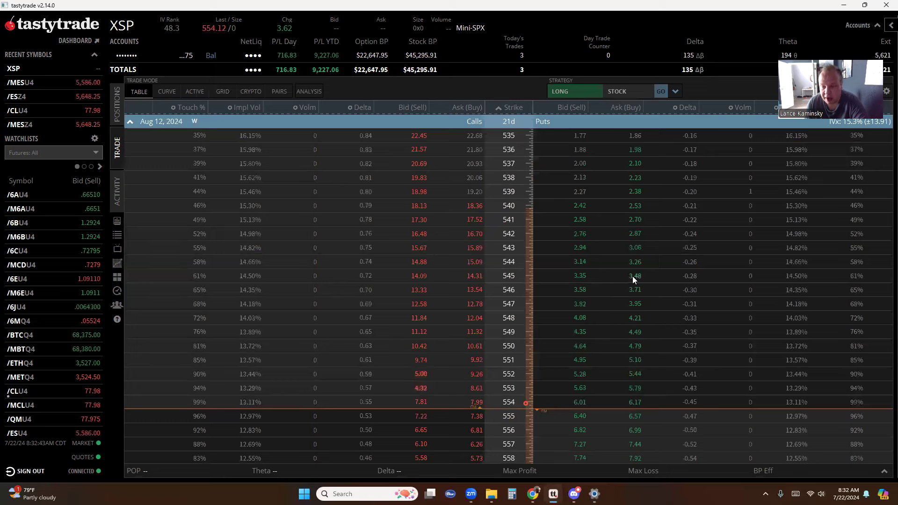
Build an XSP 545/540/530 put butterfly with the short 540 leg at -2
left_click(639, 276)
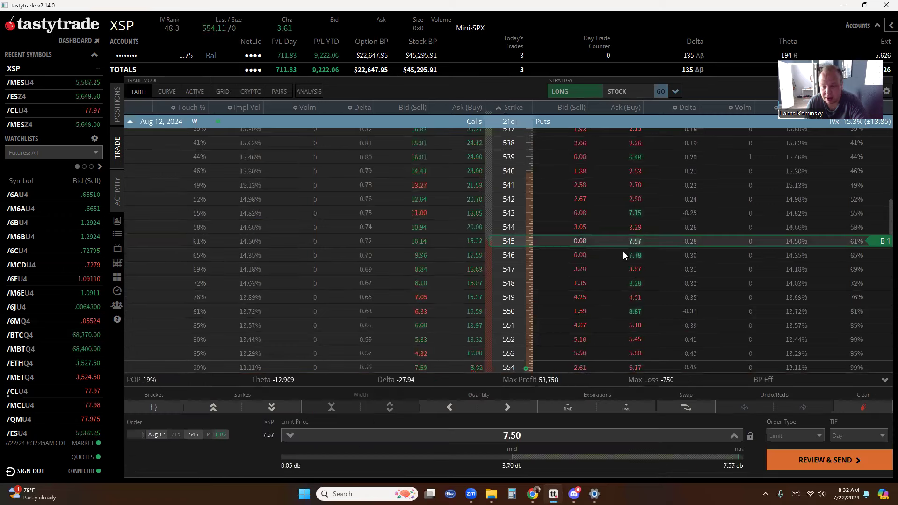
left_click(579, 172)
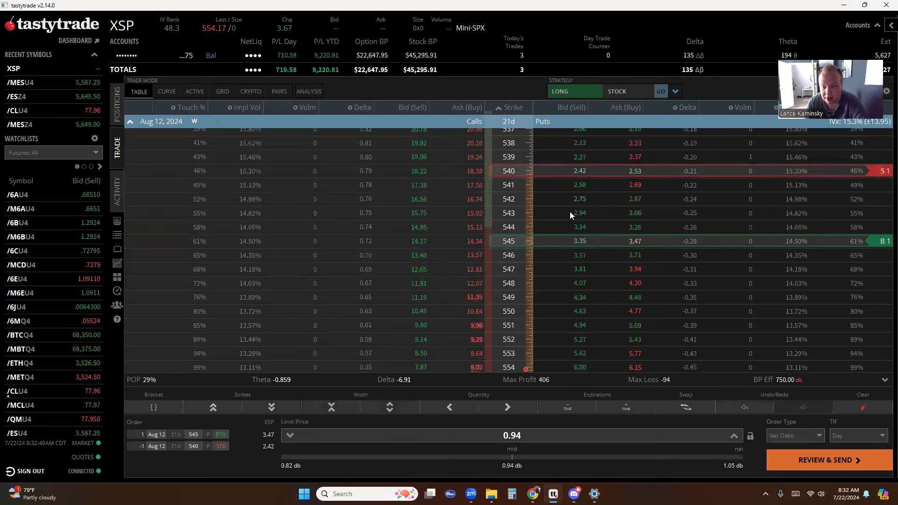
scroll(569, 212, "up", 1)
scroll(570, 211, "up", 1)
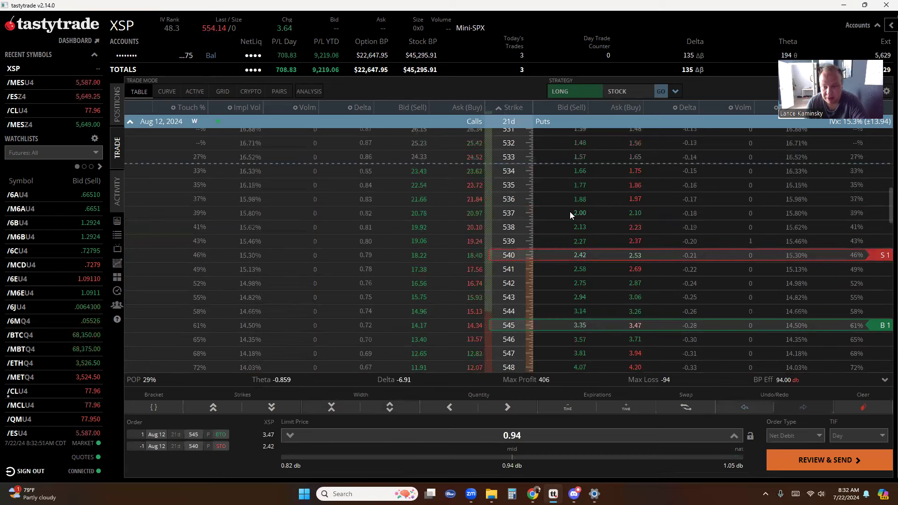
scroll(572, 205, "up", 1)
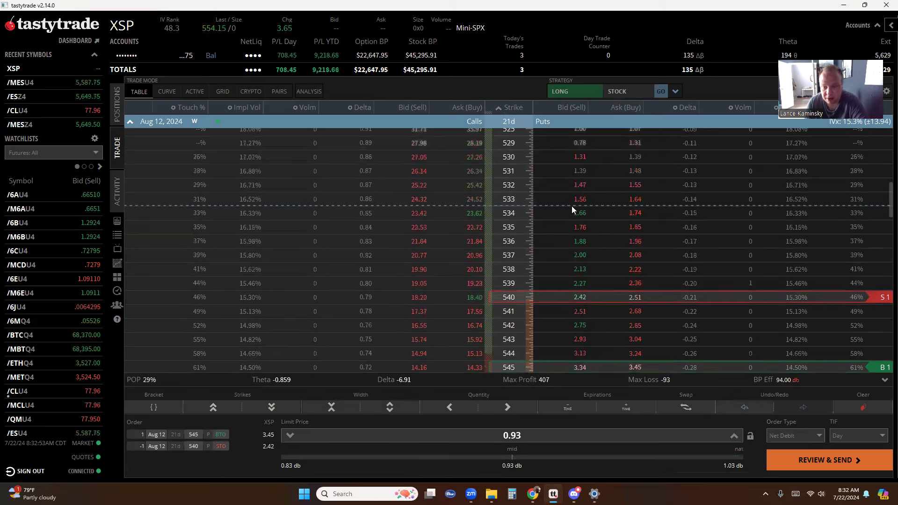
left_click(631, 157)
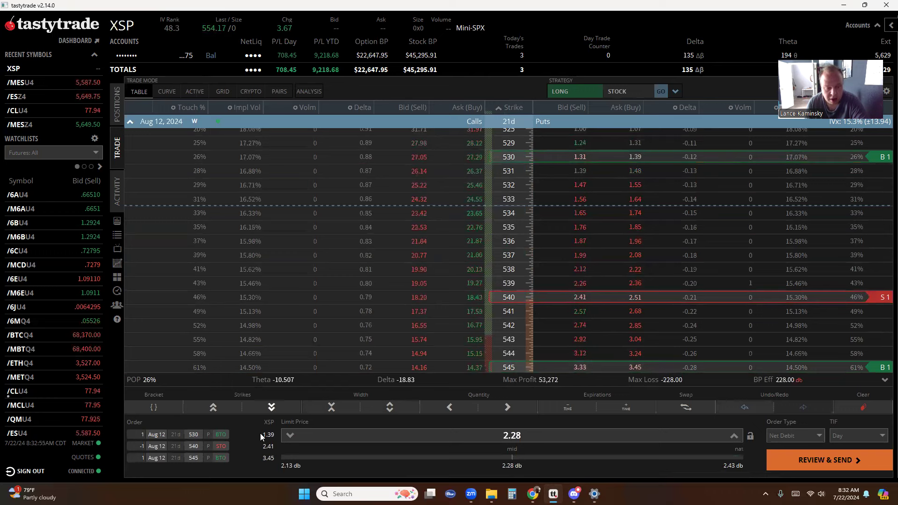
left_click(174, 447)
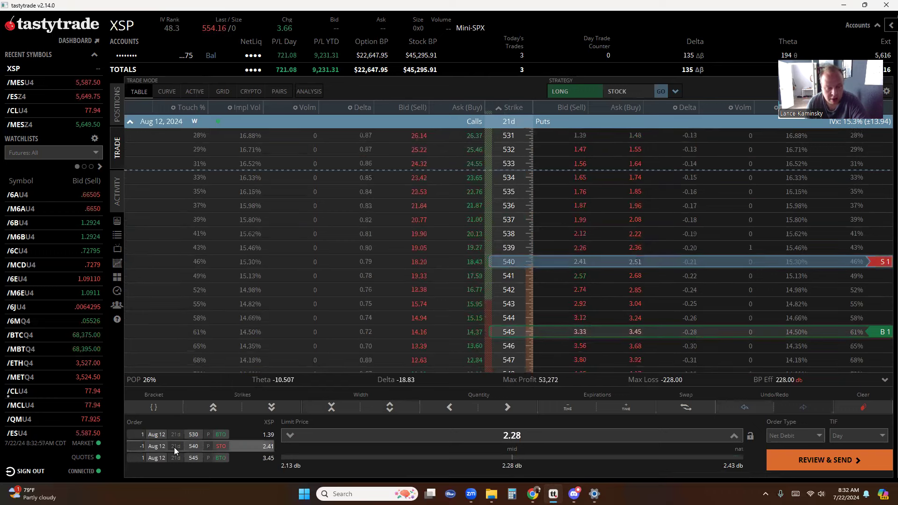
left_click(508, 412)
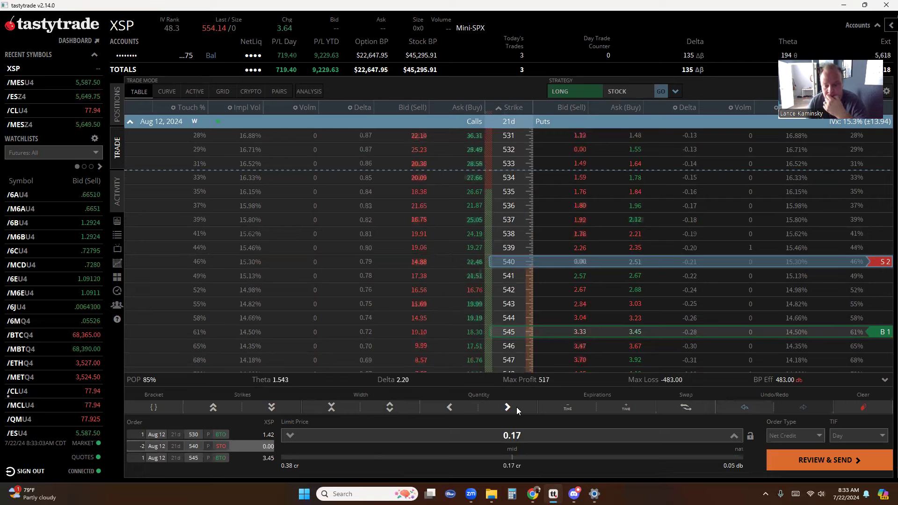
Clear the XSP order, load SPX and expand its Aug 12, 2024 chain
left_click(863, 407)
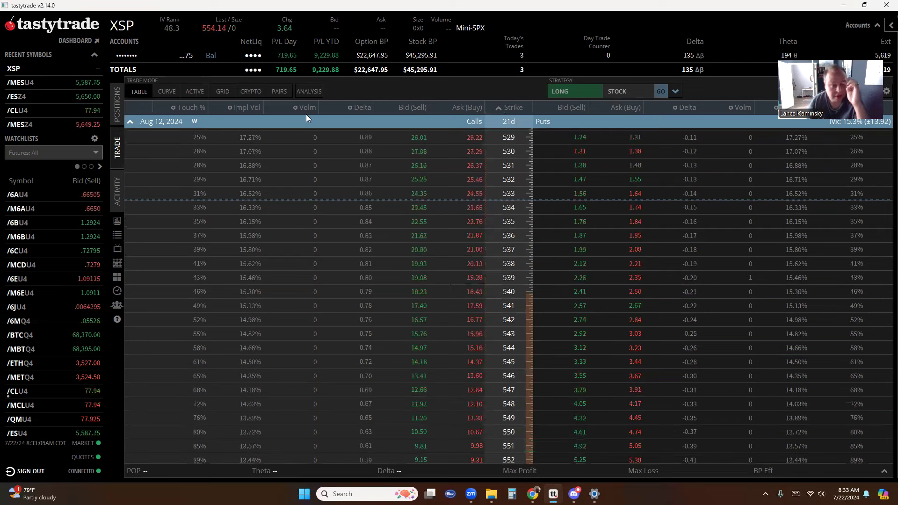
left_click(113, 25)
type("SPX")
key("Return")
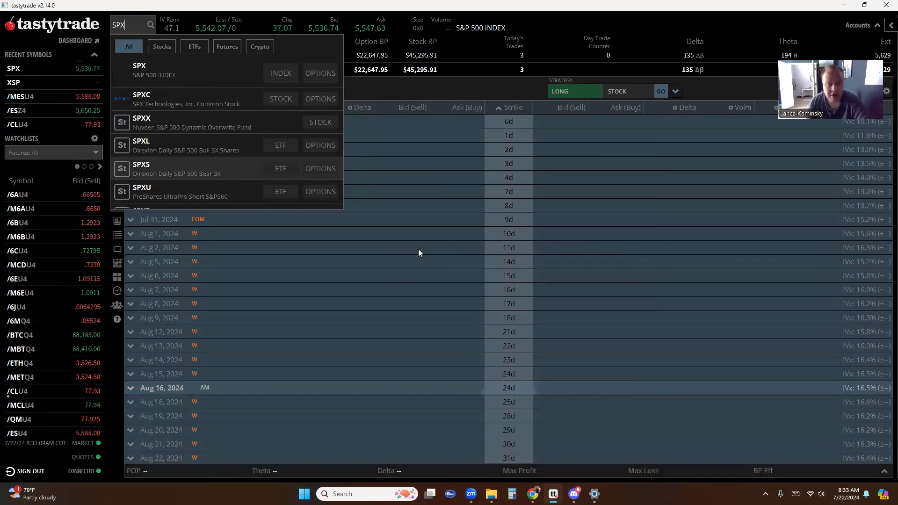
left_click(506, 335)
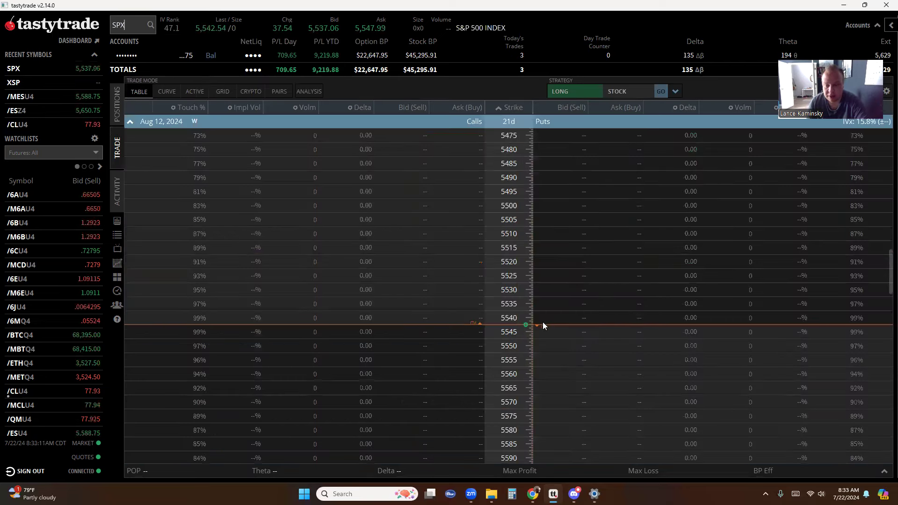
scroll(592, 316, "up", 3)
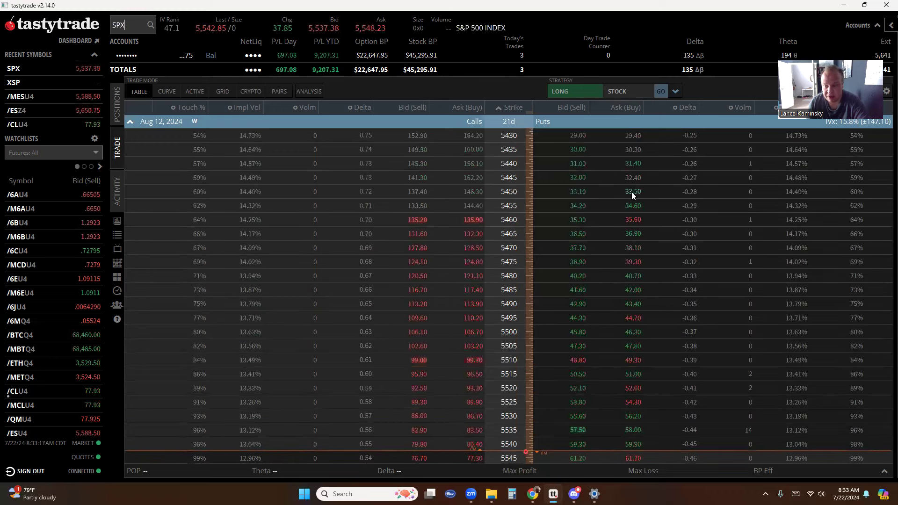
Build a 5450/5400/5300 SPX put butterfly with two short 5400s, then clear it
left_click(632, 192)
scroll(607, 256, "up", 3)
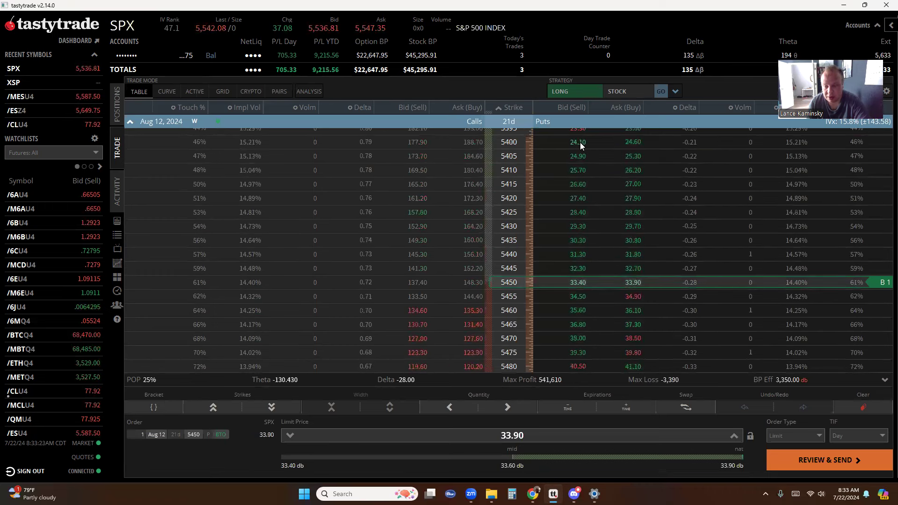
left_click(580, 144)
scroll(577, 223, "up", 3)
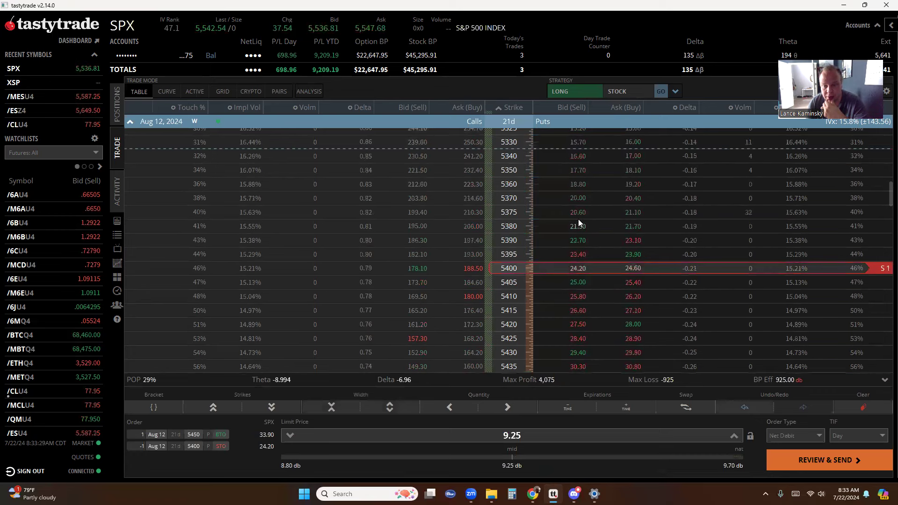
scroll(587, 195, "up", 1)
scroll(587, 195, "up", 1)
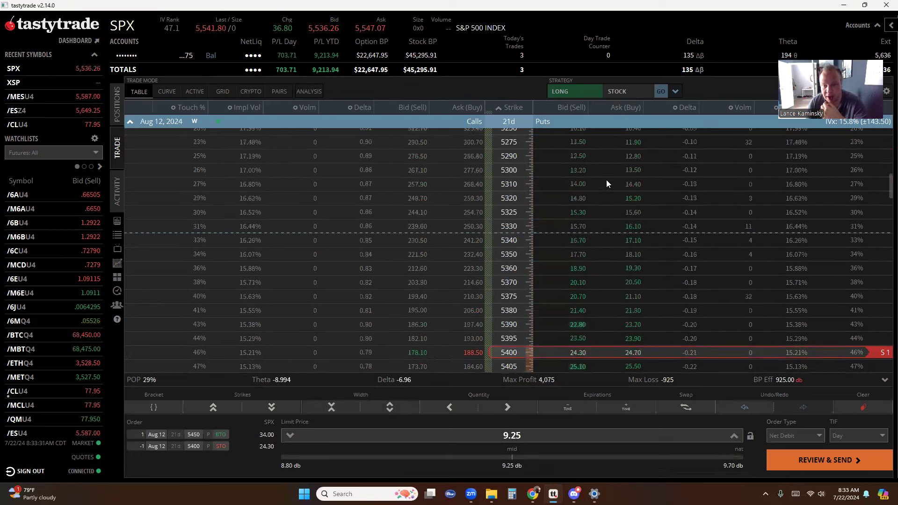
left_click(631, 168)
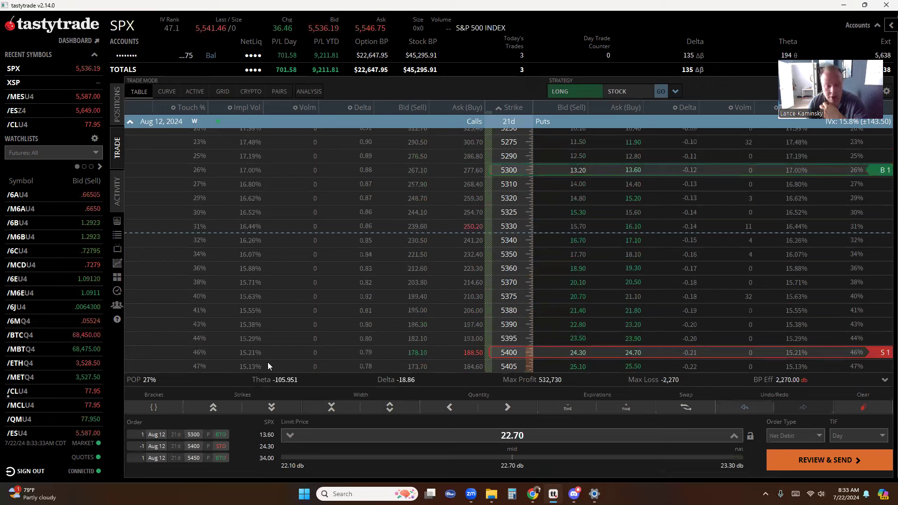
left_click(191, 446)
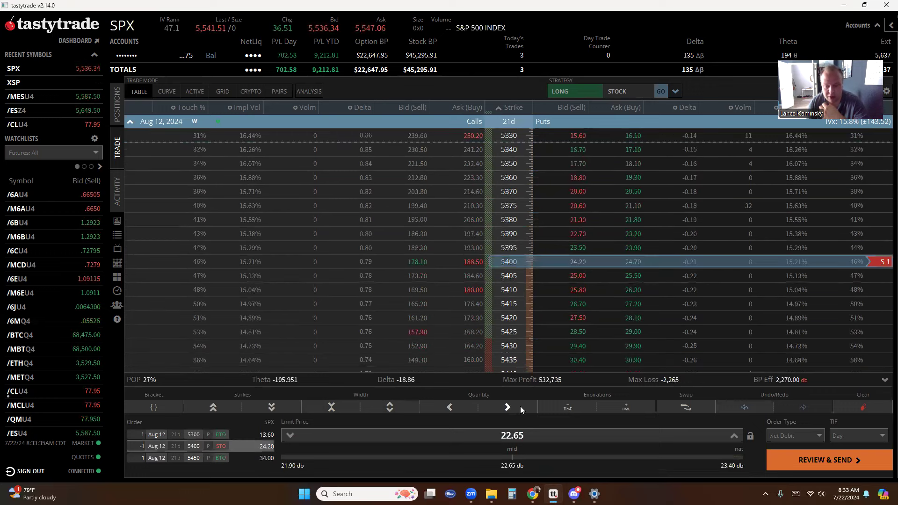
left_click(516, 407)
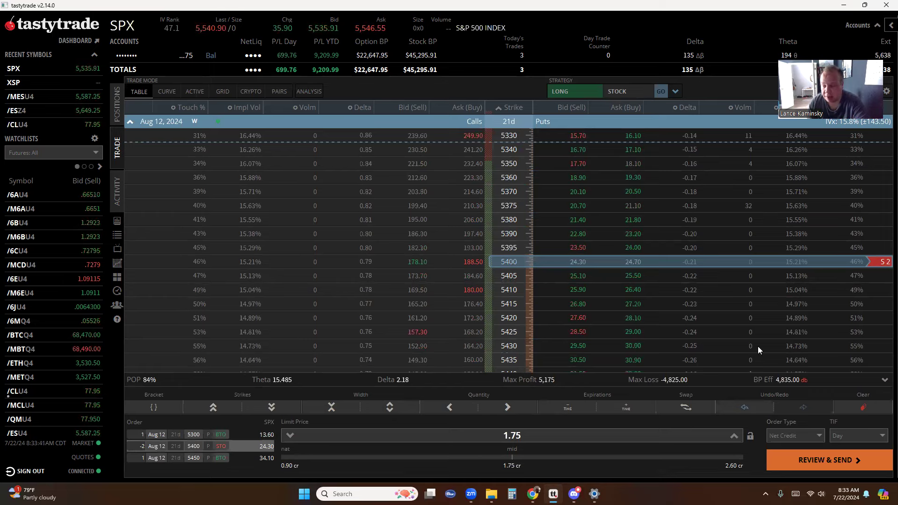
left_click(861, 406)
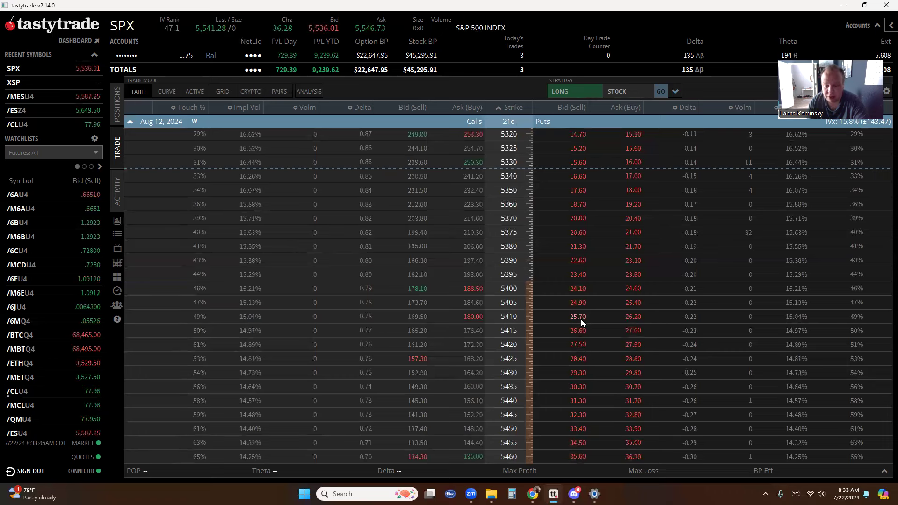
Stage an SPX put butterfly: long 5430 and 5340, short 5400 at -2
left_click(629, 374)
left_click(577, 261)
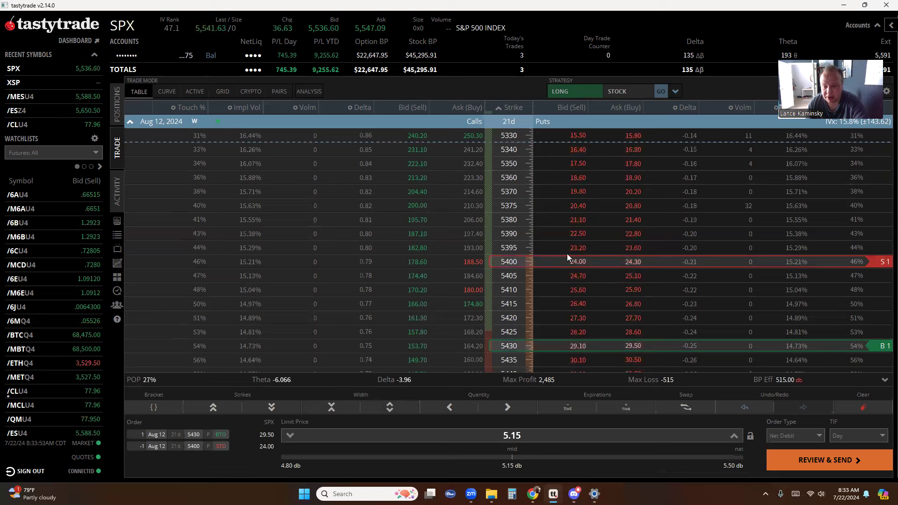
left_click(633, 149)
left_click(167, 449)
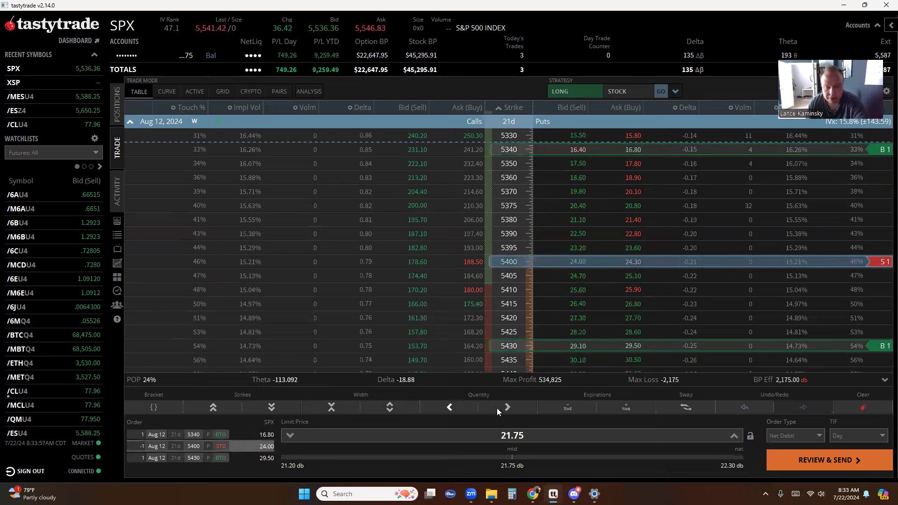
left_click(503, 407)
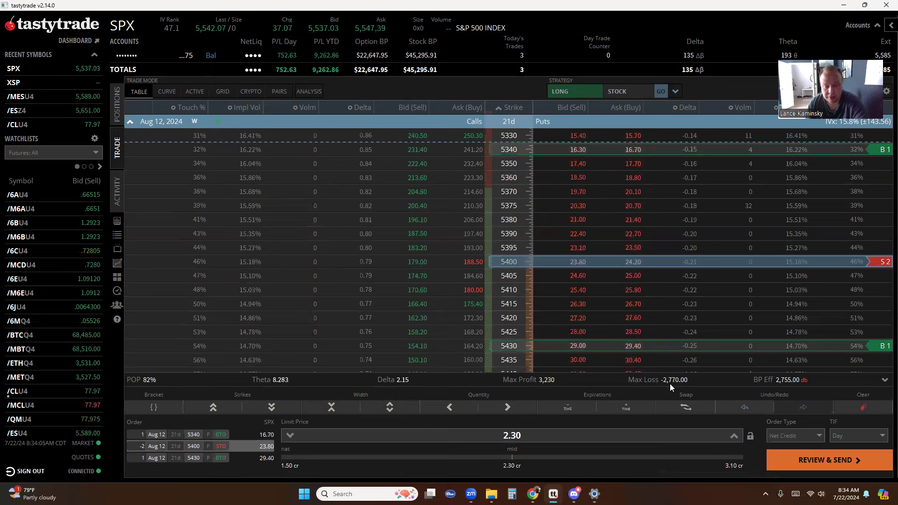
mouse_move(533, 495)
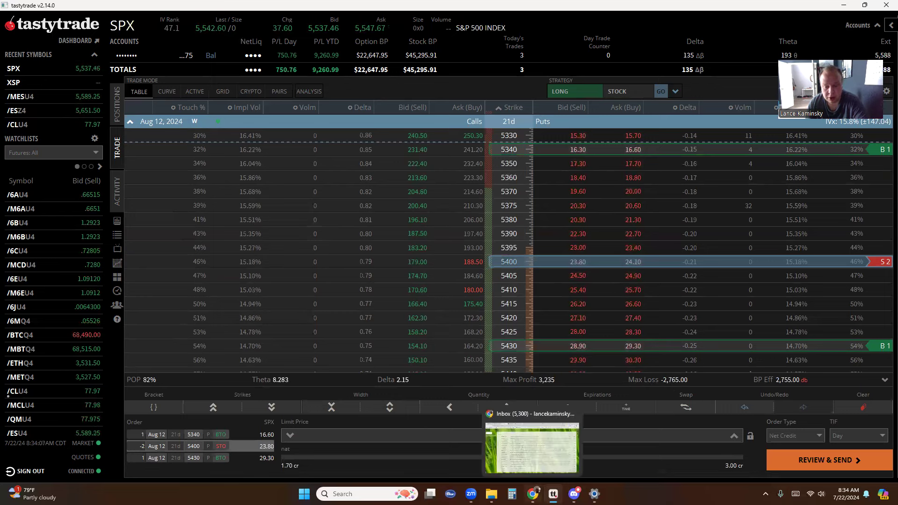
Bring up the TradingView chart page and load SPX in place of ES futures
left_click(531, 449)
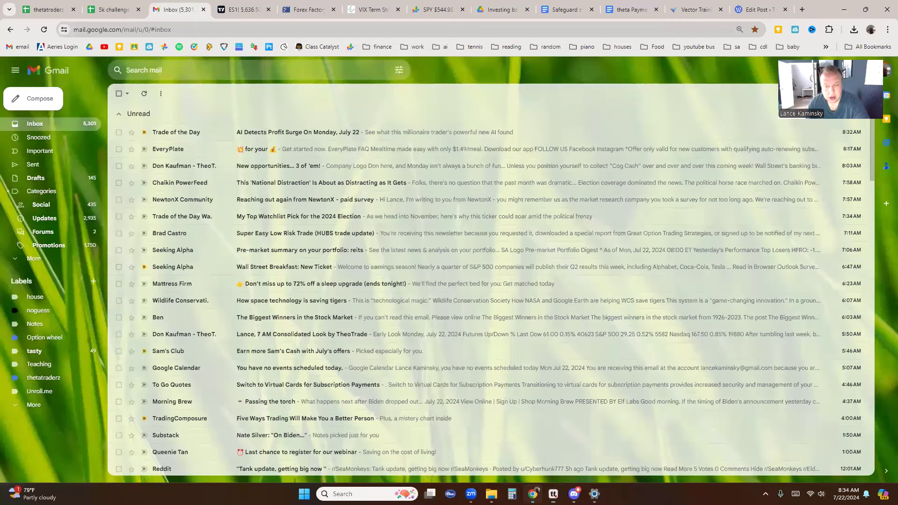
left_click(236, 10)
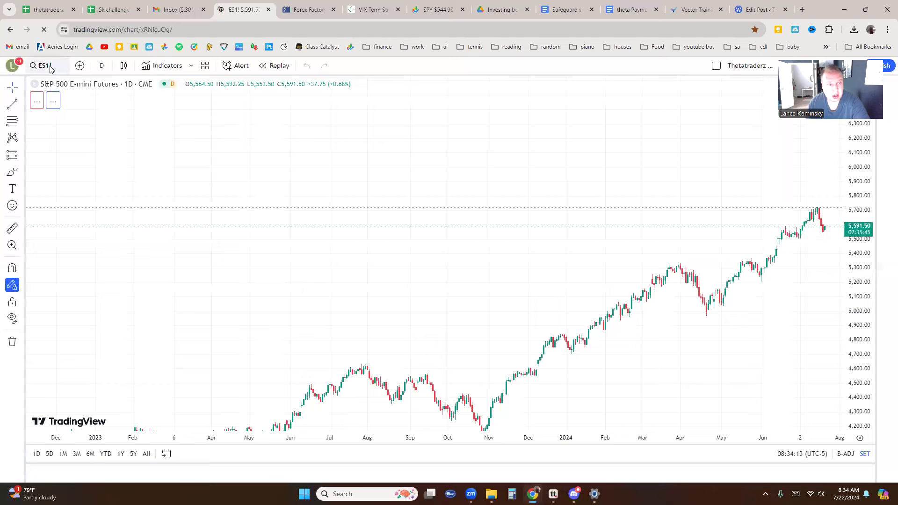
left_click(50, 66)
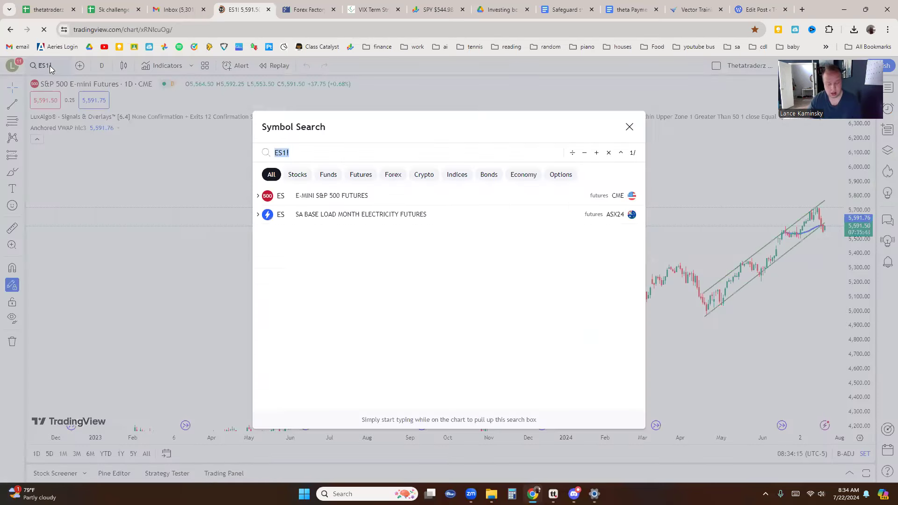
type("spx")
key("Return")
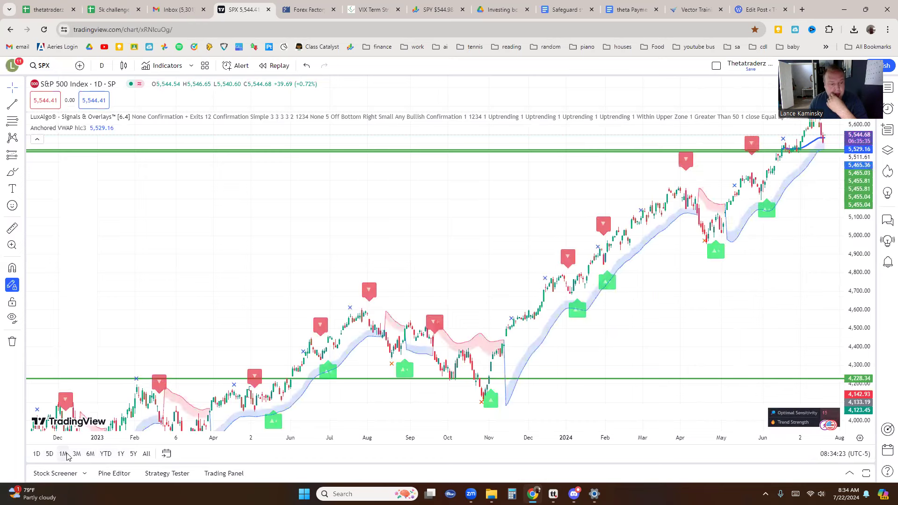
Show SPX on one-minute bars and pan and zoom onto recent prices
left_click(37, 454)
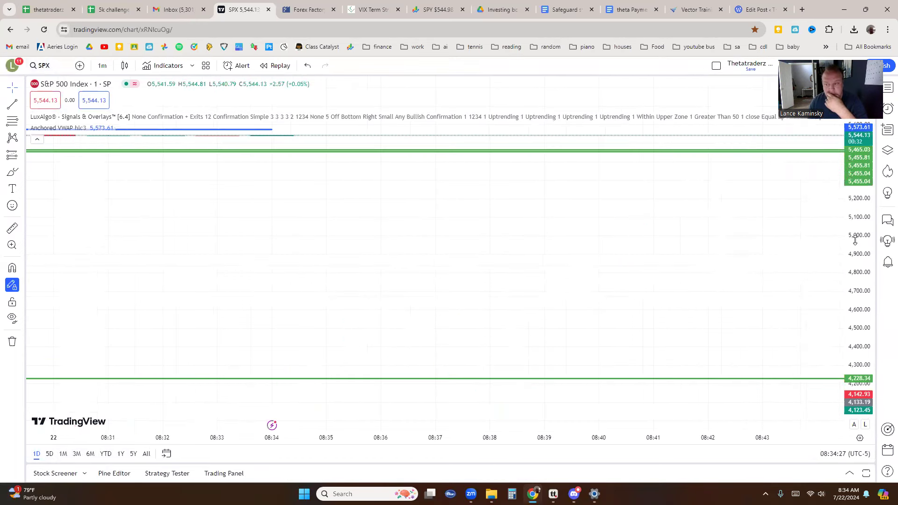
left_click_drag(855, 242, 857, 295)
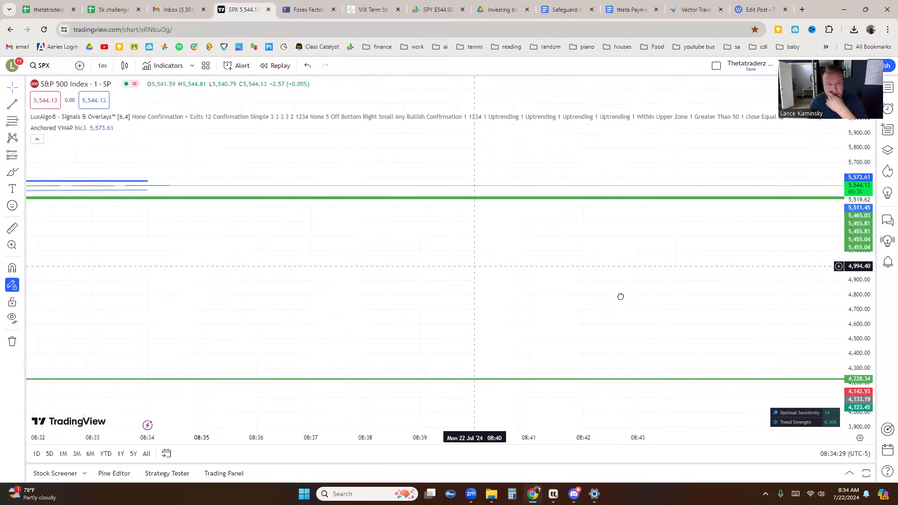
left_click_drag(620, 296, 864, 337)
mouse_move(865, 302)
left_mouse_down()
mouse_move(842, 186)
mouse_move(865, 298)
mouse_move(861, 205)
left_mouse_up()
left_click_drag(501, 203, 651, 364)
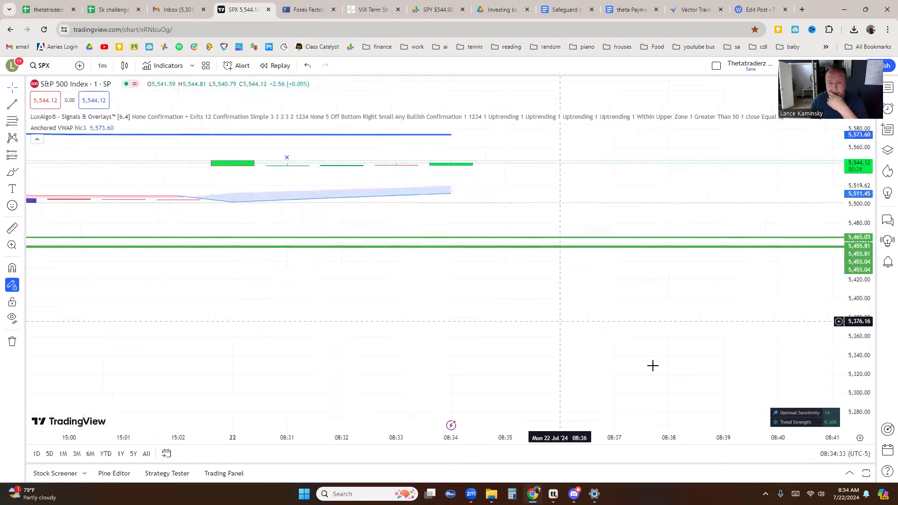
left_click_drag(858, 271, 843, 160)
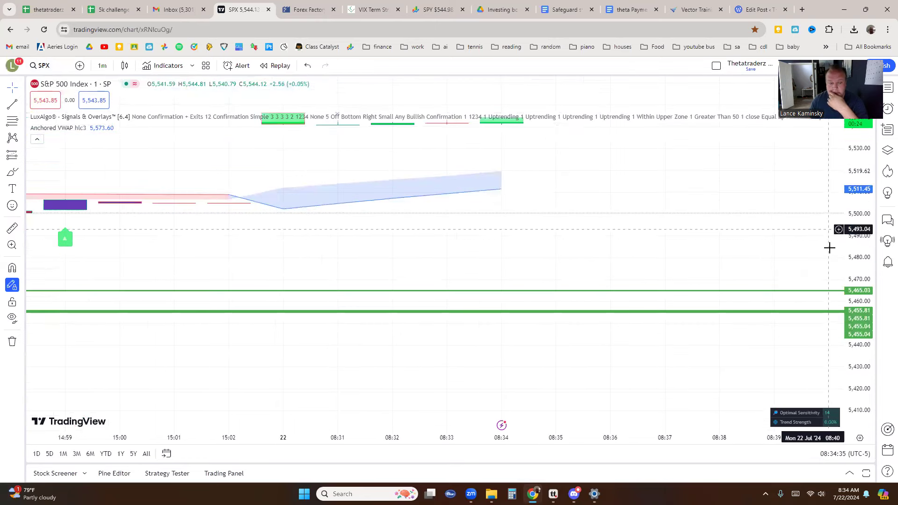
Return the SPX chart to daily candles and widen the price range
left_click(102, 66)
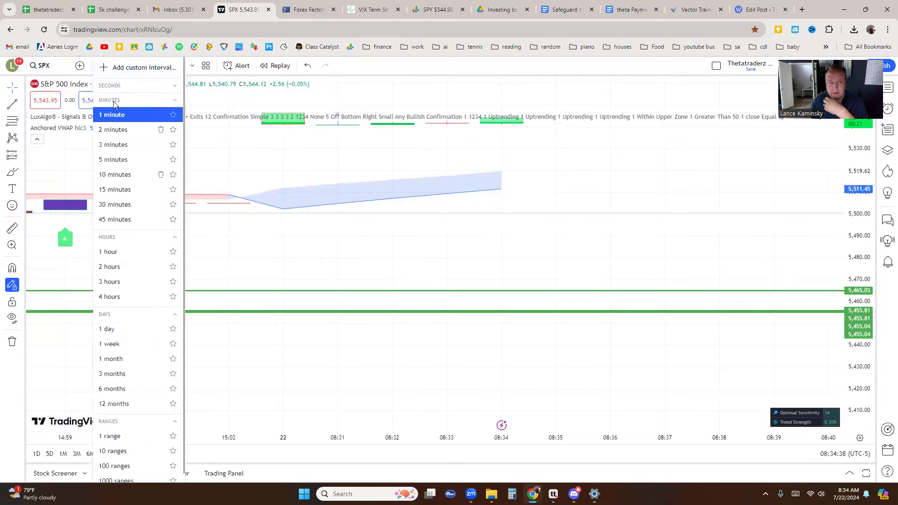
left_click(110, 330)
left_click_drag(855, 269, 842, 356)
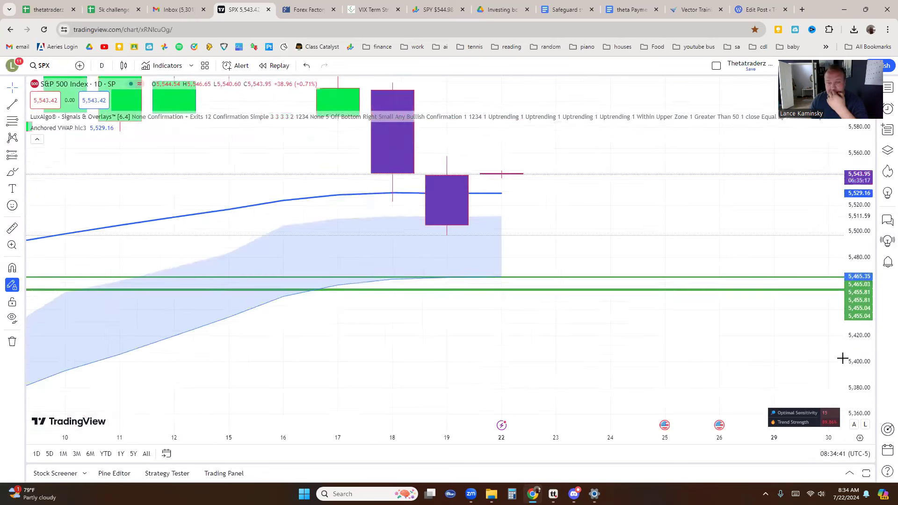
left_click_drag(855, 275, 850, 309)
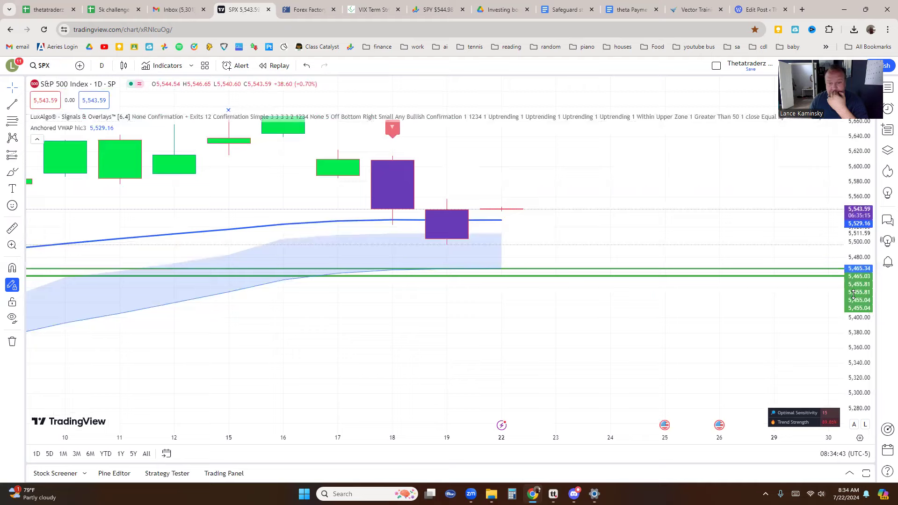
scroll(512, 265, "down", 2)
scroll(537, 271, "down", 2)
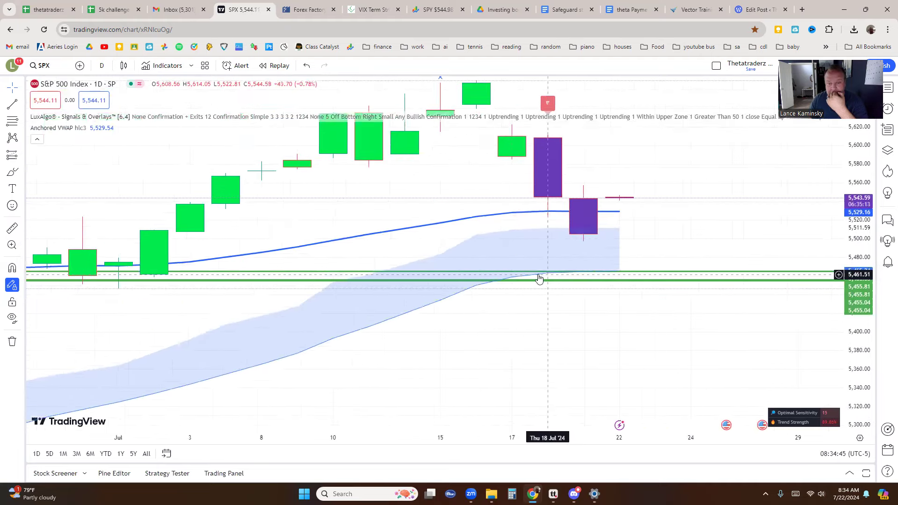
scroll(541, 275, "down", 1)
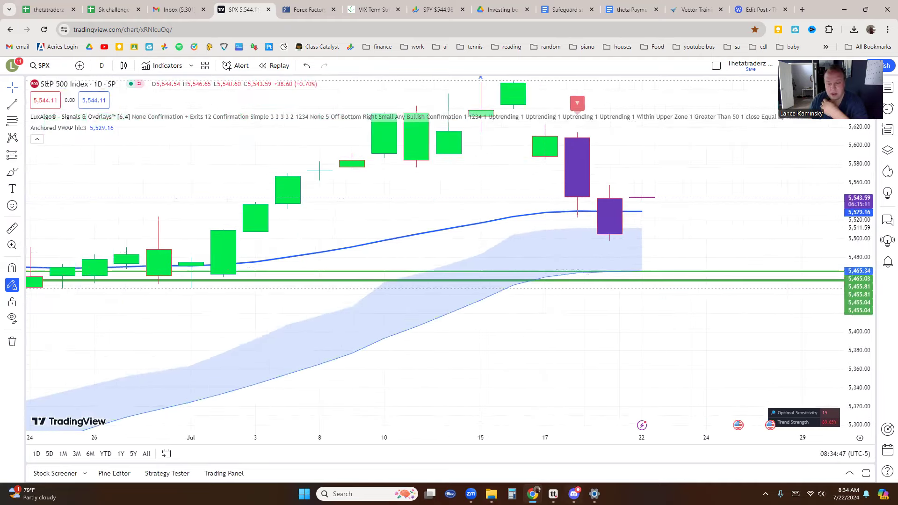
Bring the tastytrade SPX option chain and order ticket forward
key("alt+Tab")
left_click(553, 494)
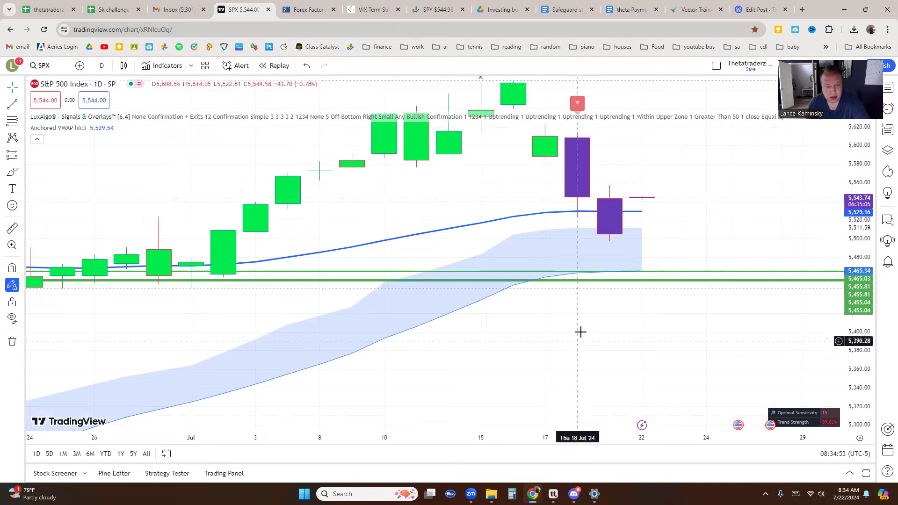
scroll(580, 330, "down", 3)
scroll(582, 335, "down", 3)
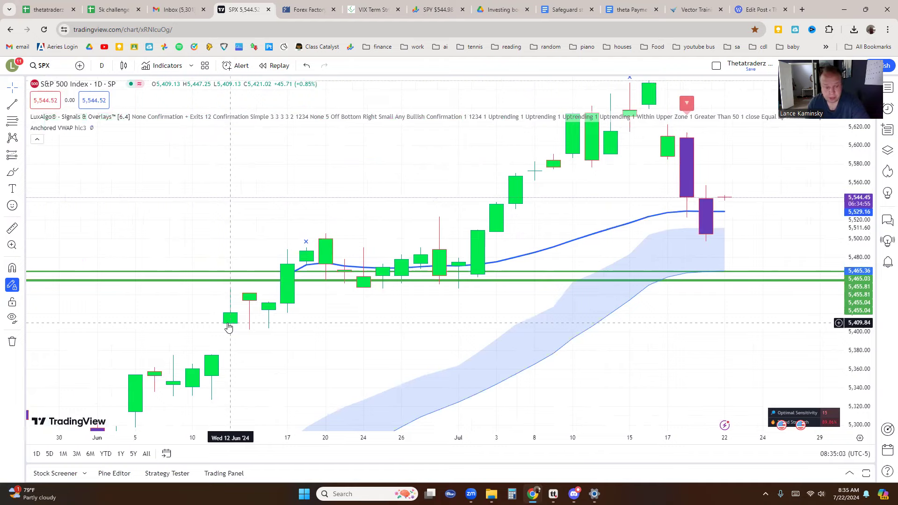
left_click(553, 494)
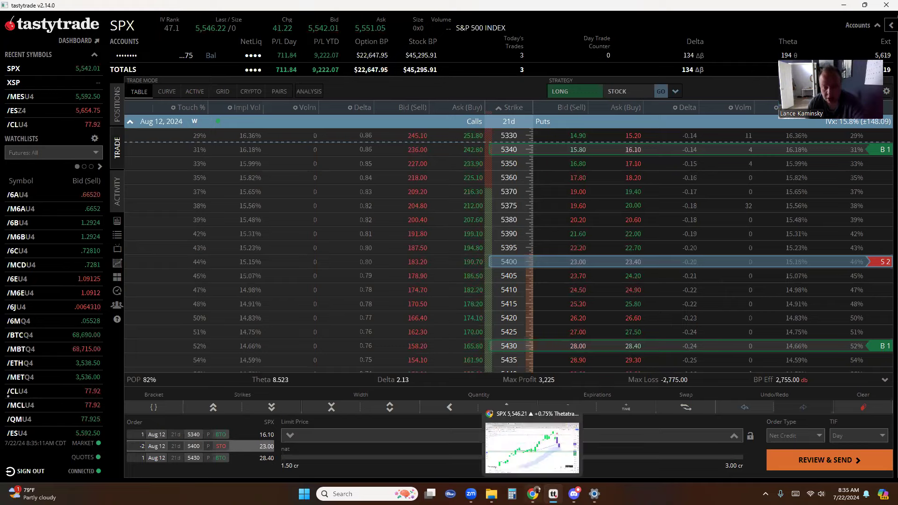
Remove the Anchored VWAP from the SPX chart and browse indicator categories
left_click(533, 494)
mouse_move(60, 128)
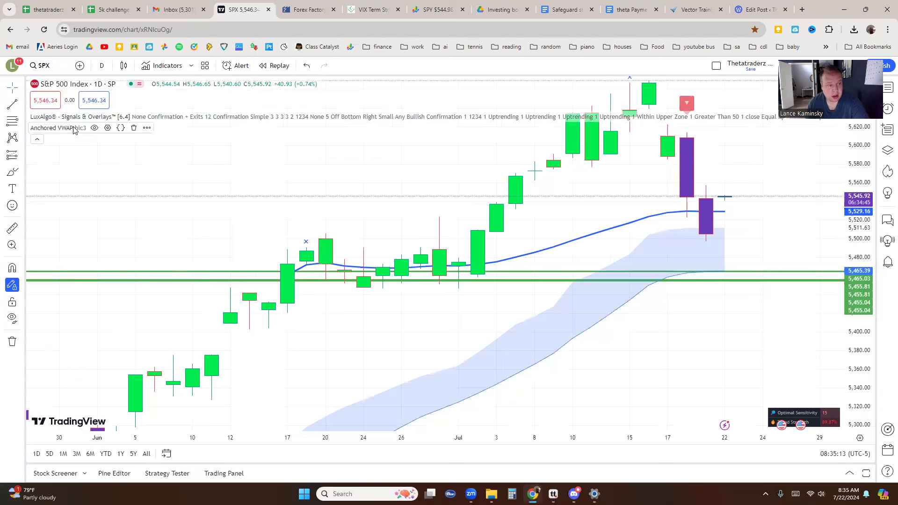
left_click(134, 128)
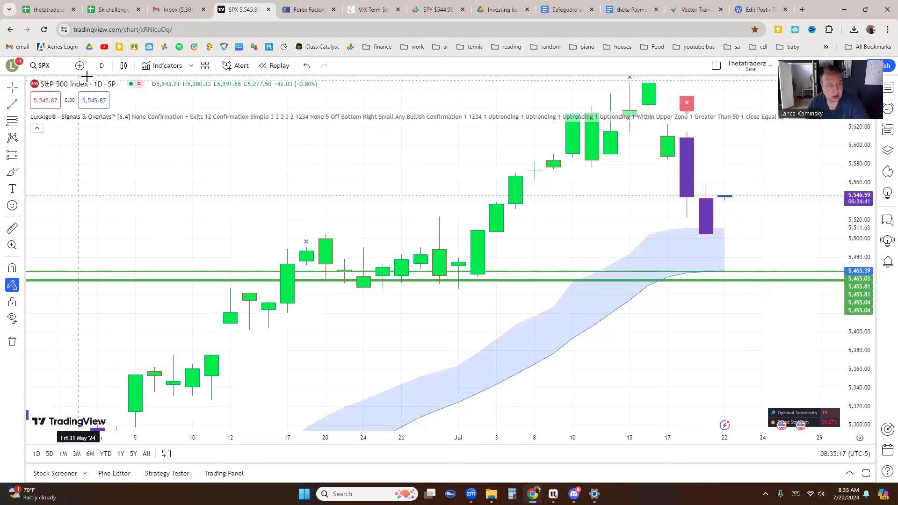
left_click(165, 66)
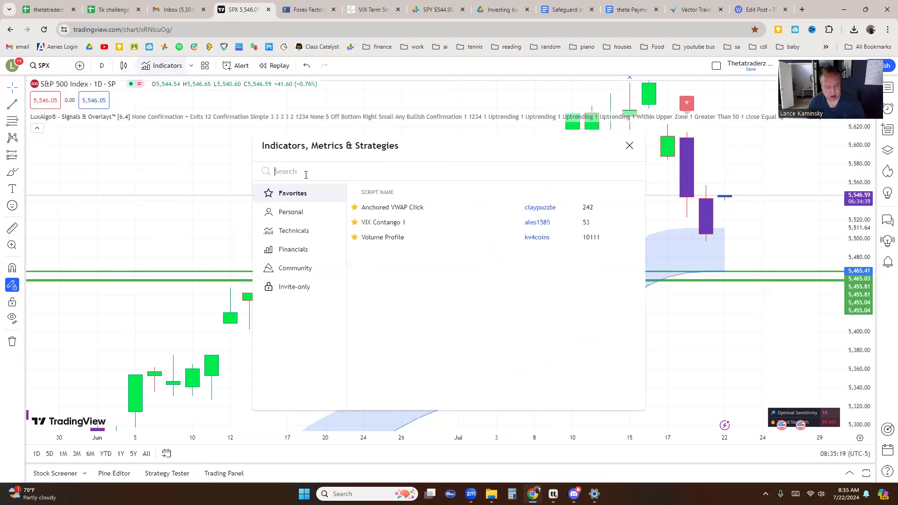
type("ema")
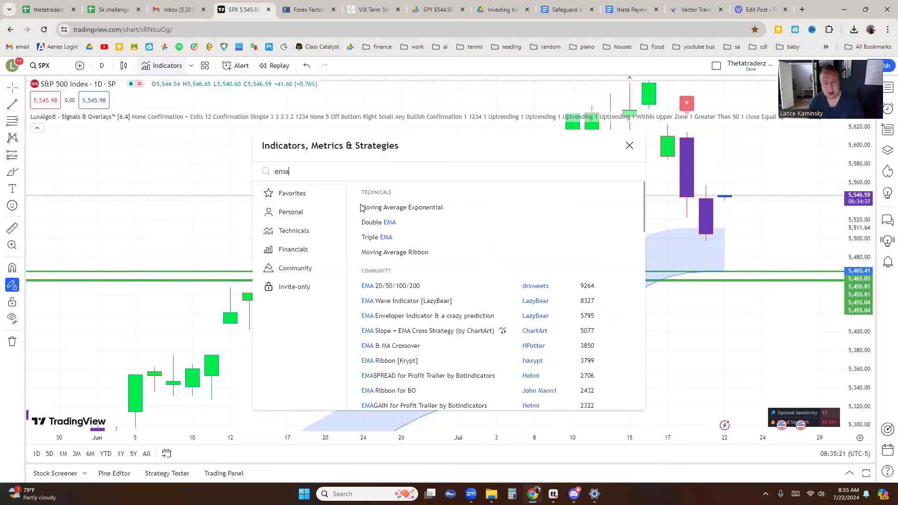
mouse_move(402, 208)
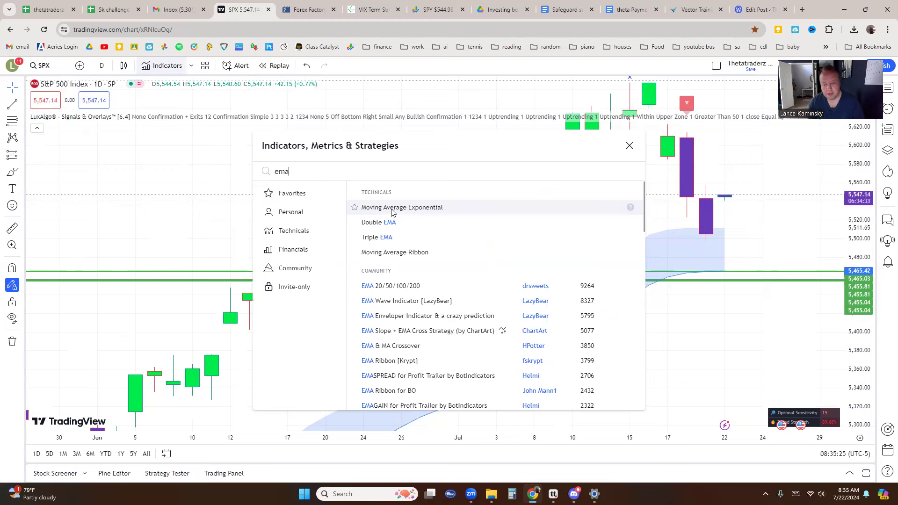
scroll(457, 297, "down", 1)
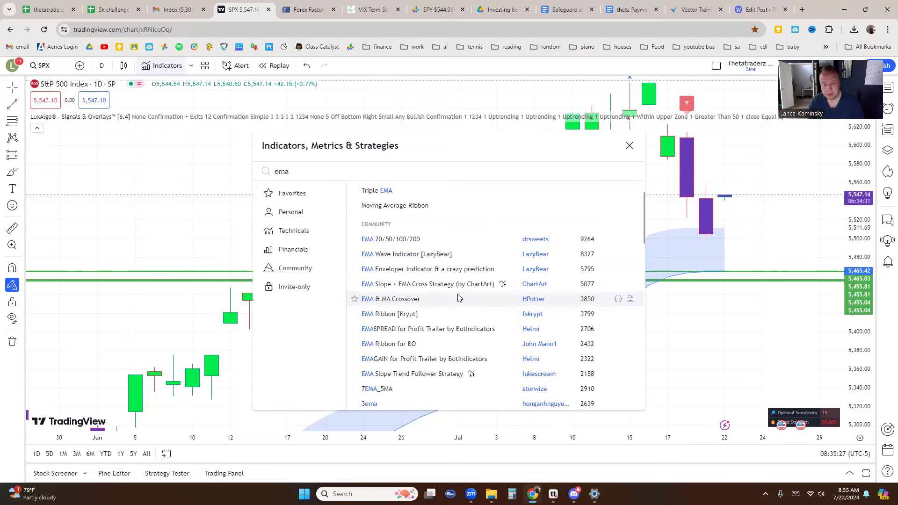
scroll(457, 298, "down", 1)
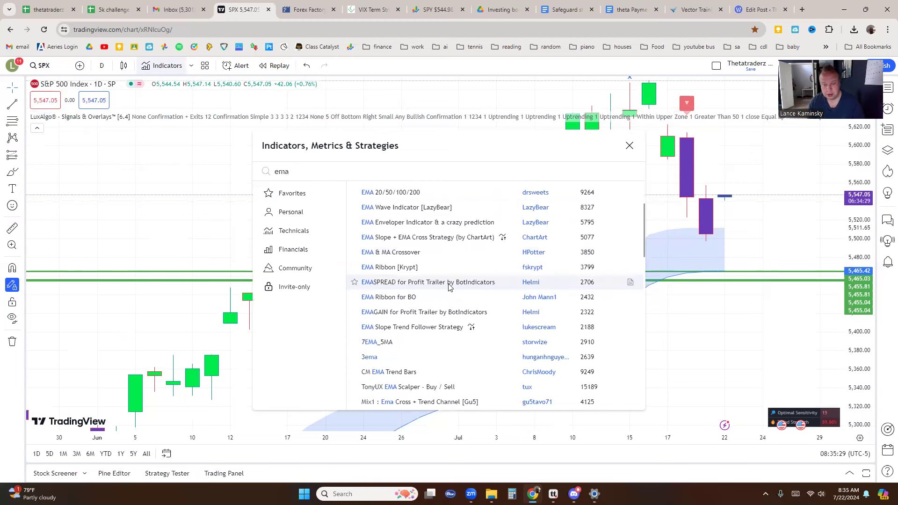
left_click(296, 270)
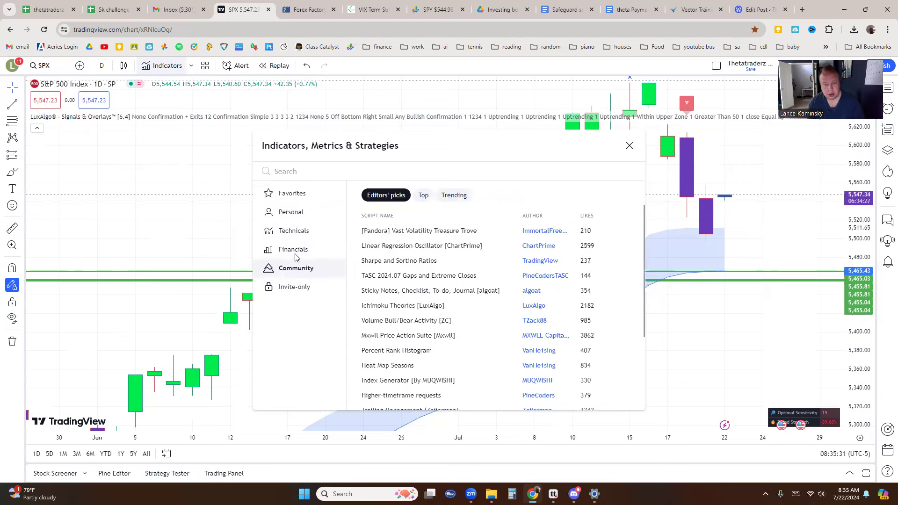
left_click(295, 252)
left_click(294, 233)
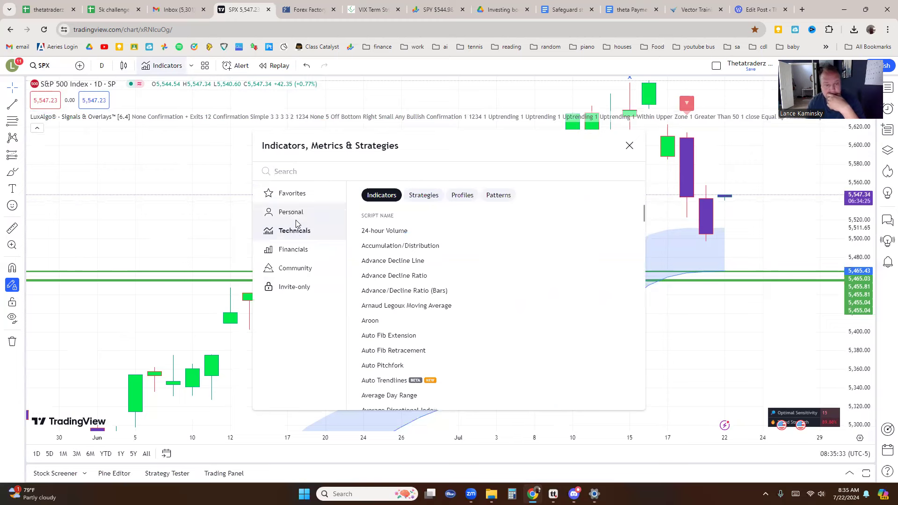
left_click(296, 215)
left_click(298, 197)
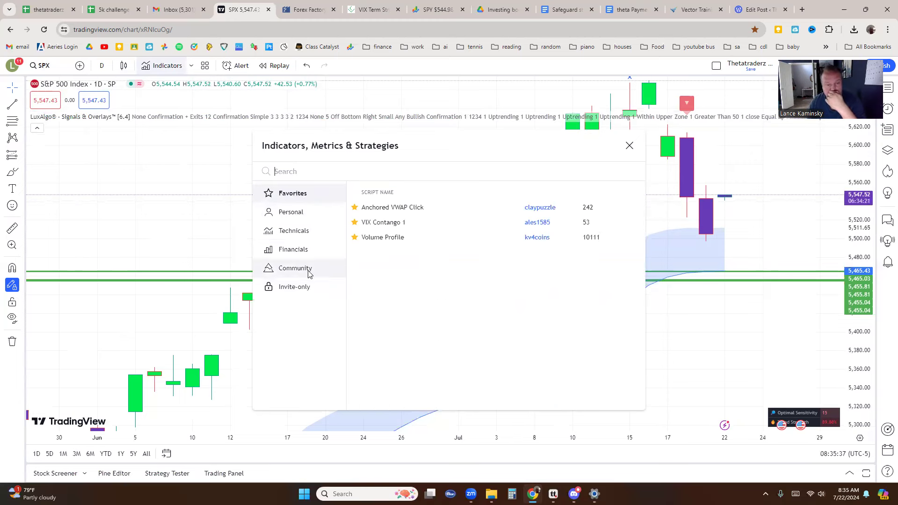
Add Volume Profile from Favorites and dismiss the upgrade popup
left_click(307, 272)
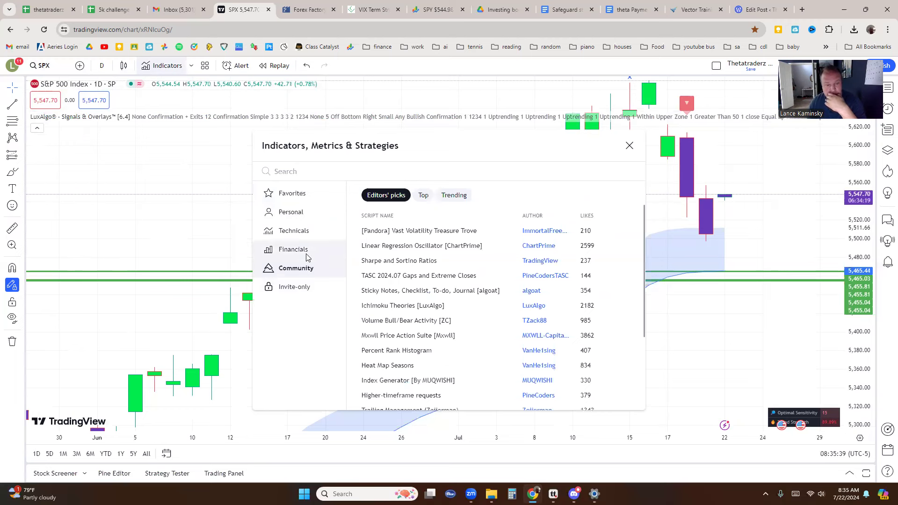
left_click(305, 253)
left_click(292, 232)
left_click(297, 198)
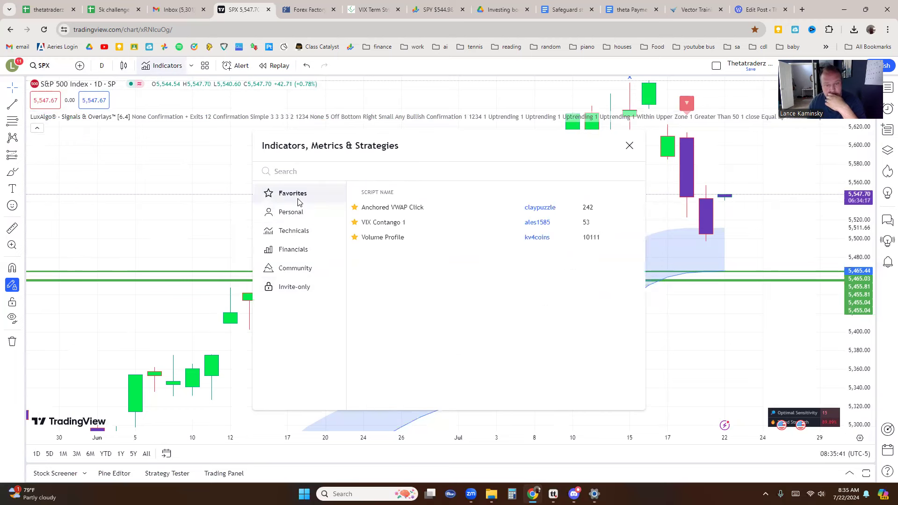
mouse_move(492, 238)
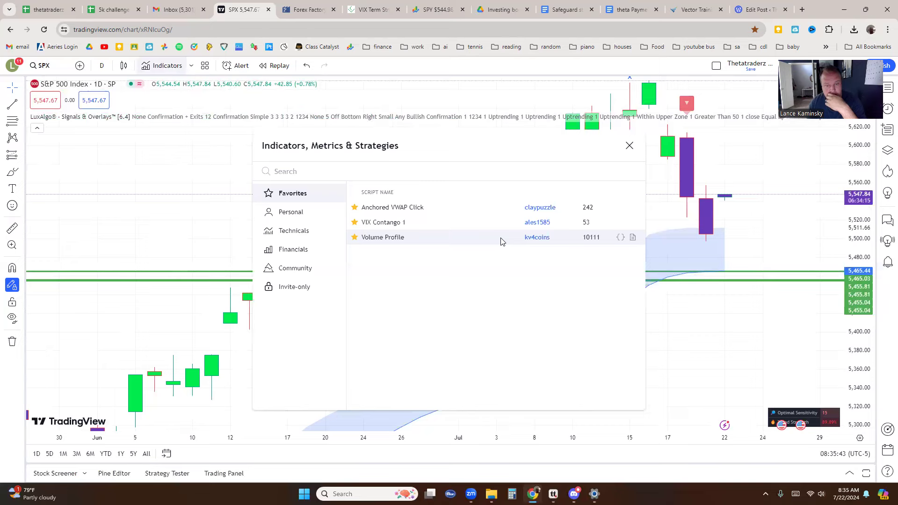
left_click(515, 241)
left_click(596, 205)
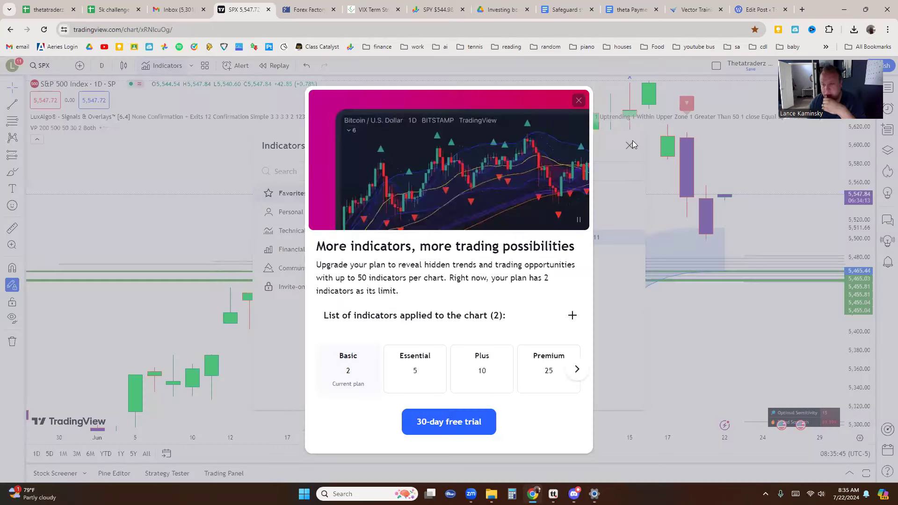
left_click(578, 100)
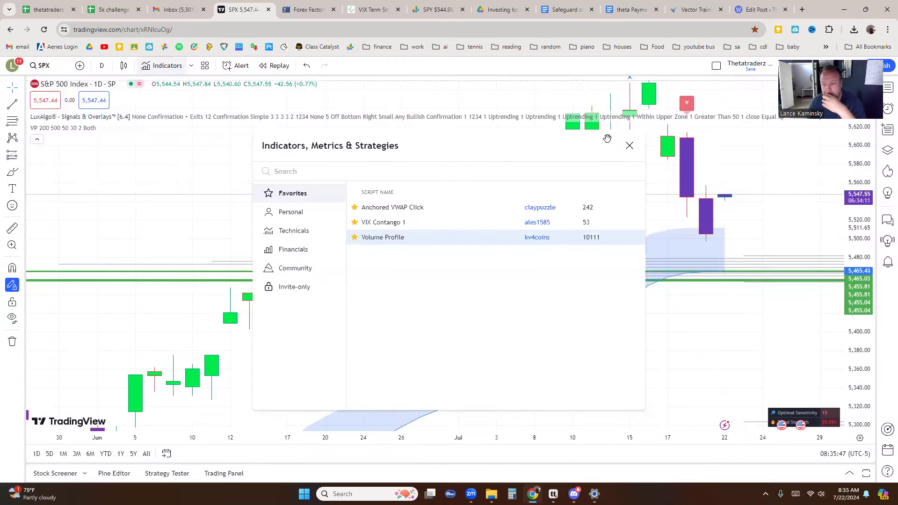
Check the SPX daily chart, then return to the staged SPX butterfly ticket
left_click(629, 147)
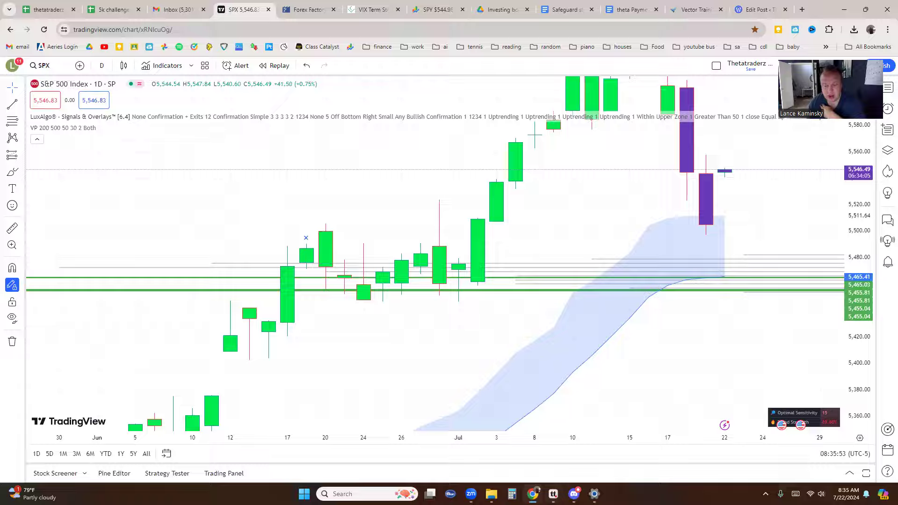
left_click(553, 494)
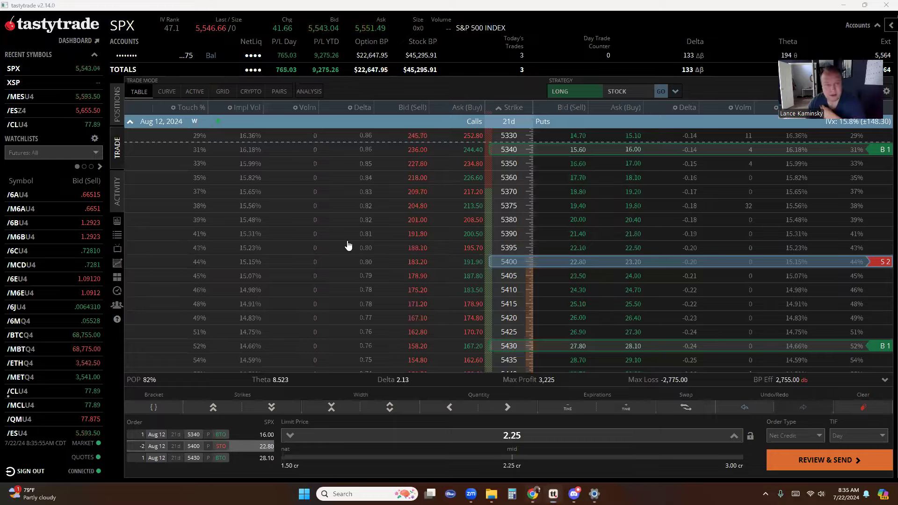
key("alt+Tab")
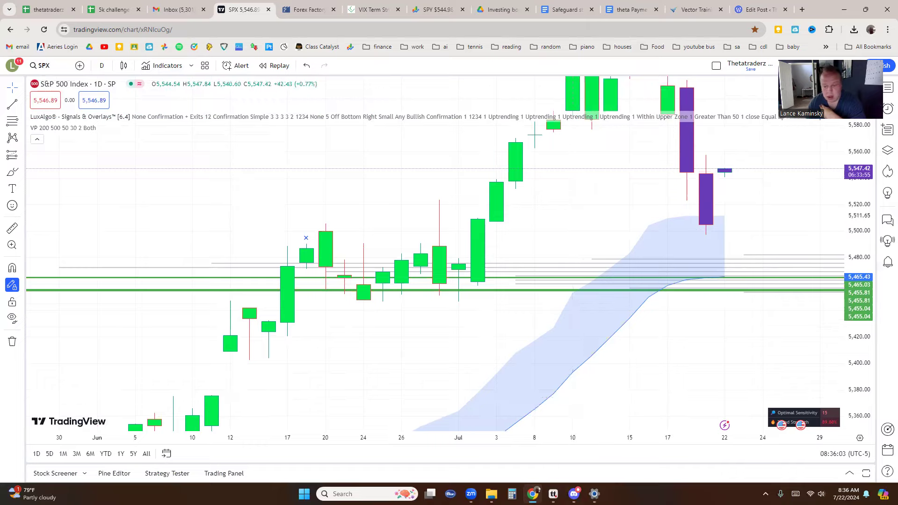
left_click(553, 494)
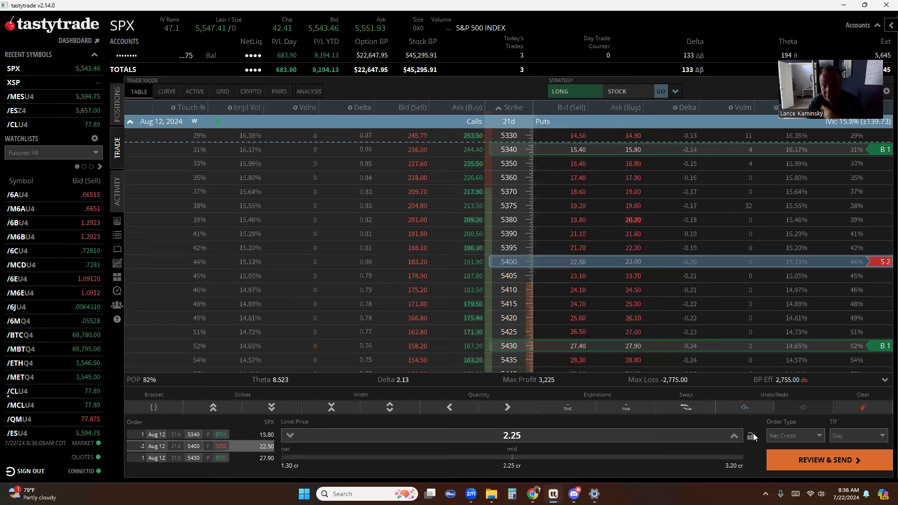
Send the SPX put butterfly at a 2.20 credit and view SPX Overview
left_click(786, 456)
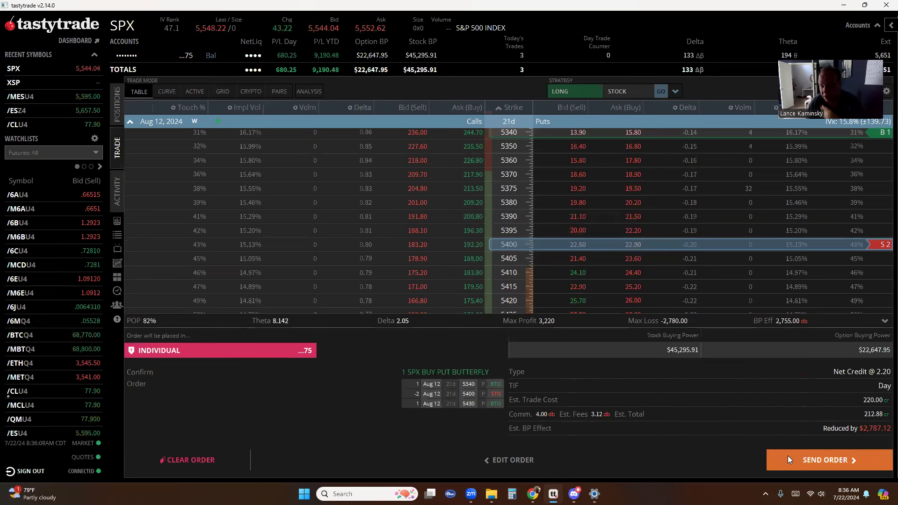
left_click(786, 457)
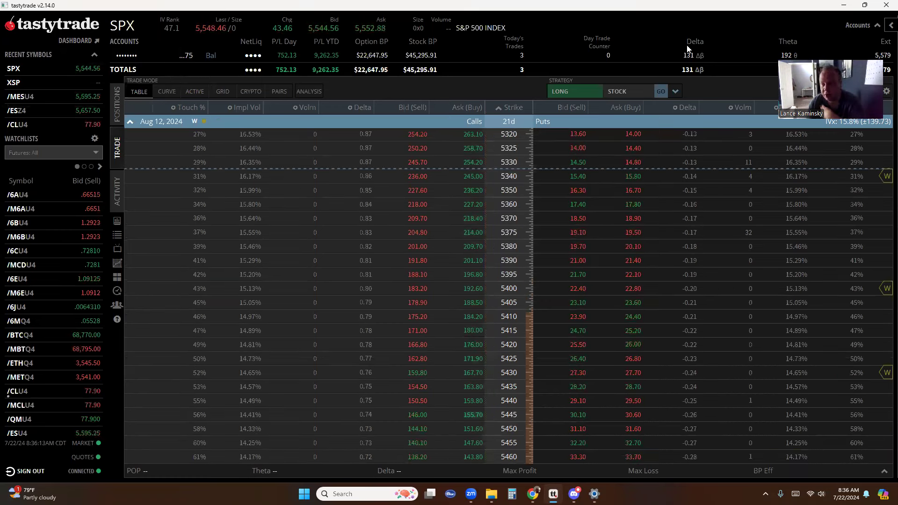
left_click(890, 26)
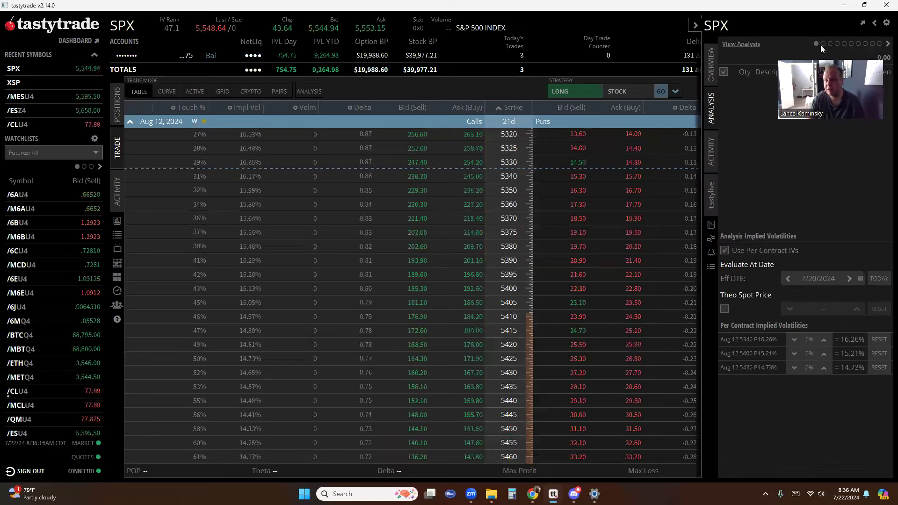
left_click(712, 76)
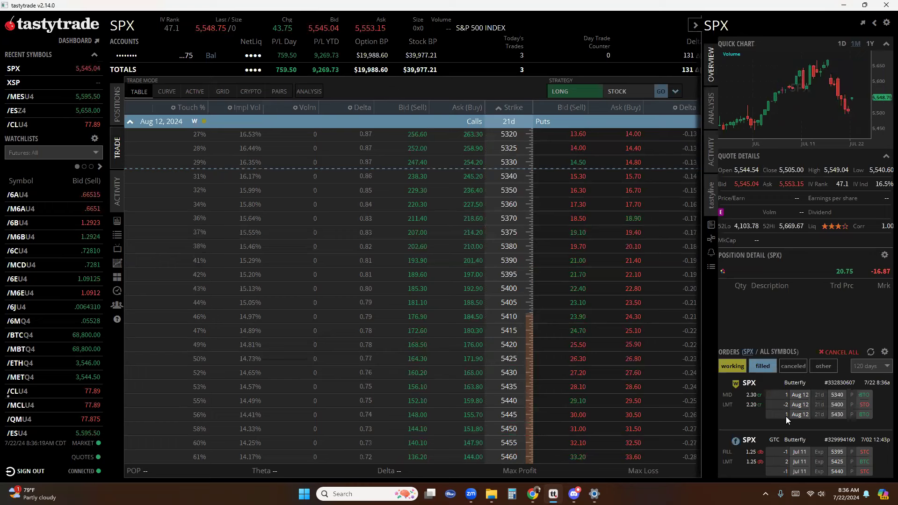
Replace the working SPX butterfly order with a 2.10 credit limit so it fills
right_click(745, 399)
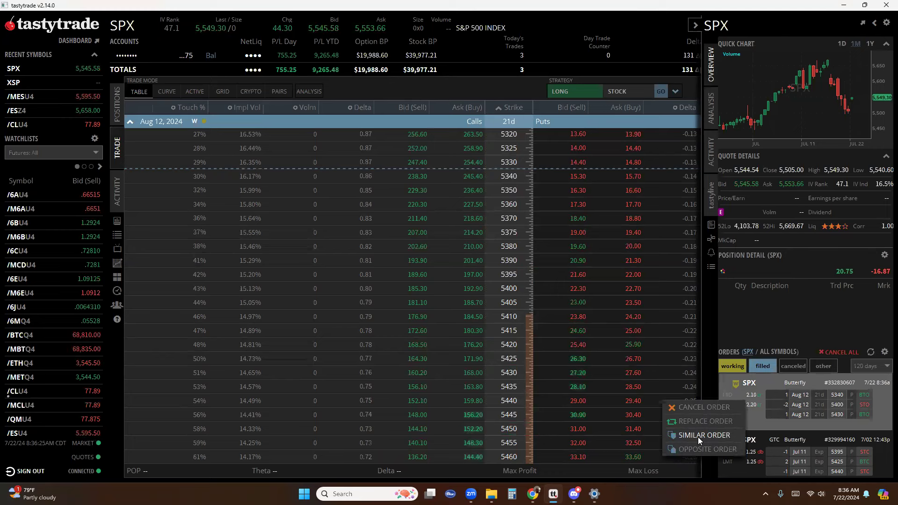
left_click(693, 422)
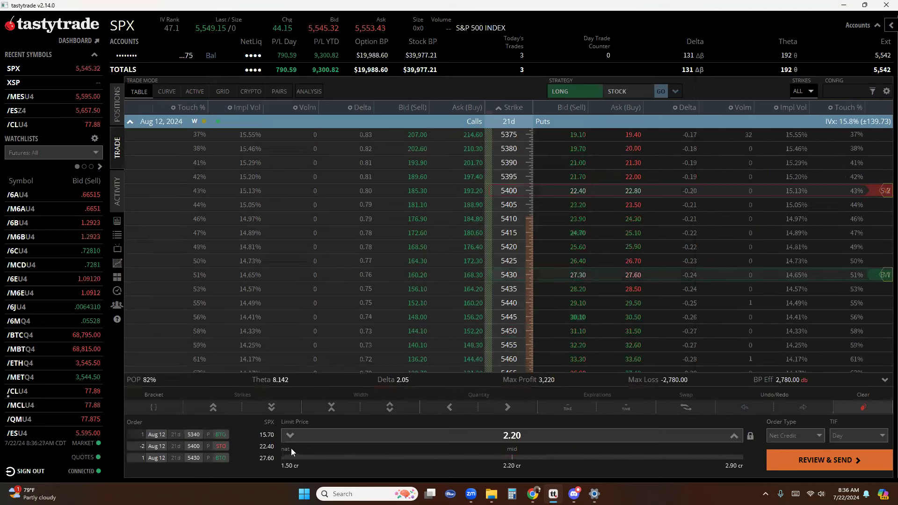
left_click(290, 435)
left_click(290, 436)
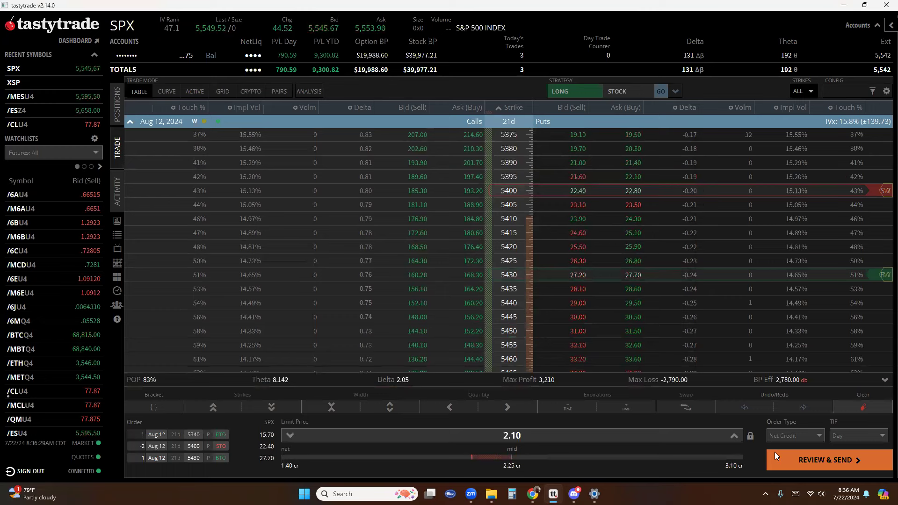
left_click(820, 461)
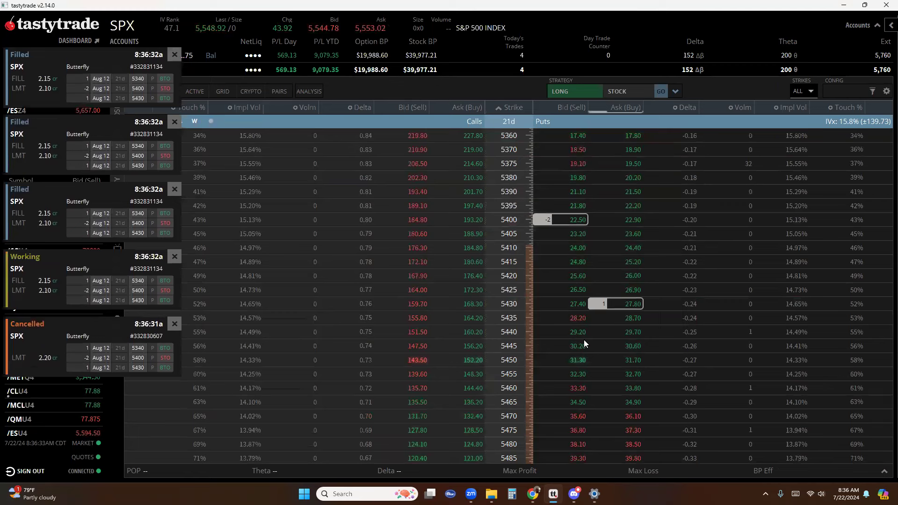
left_click(890, 25)
scroll(718, 389, "down", 2)
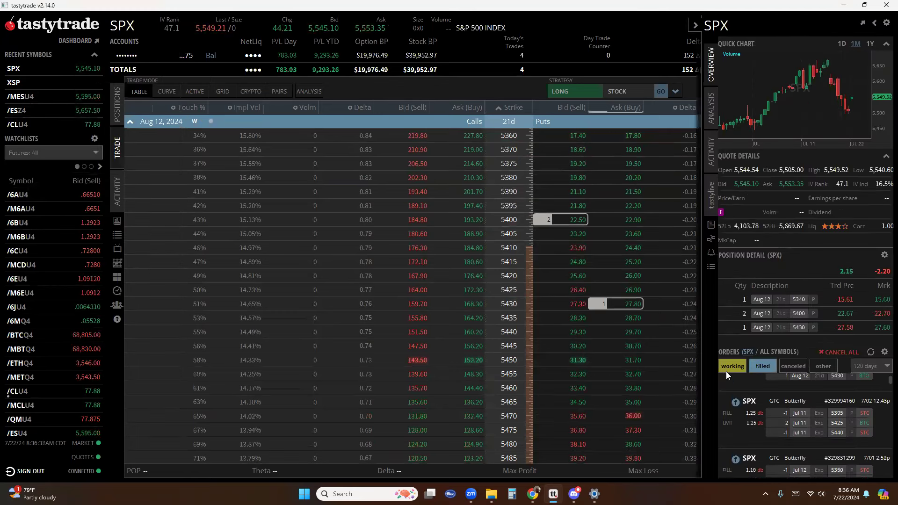
scroll(727, 371, "down", 1)
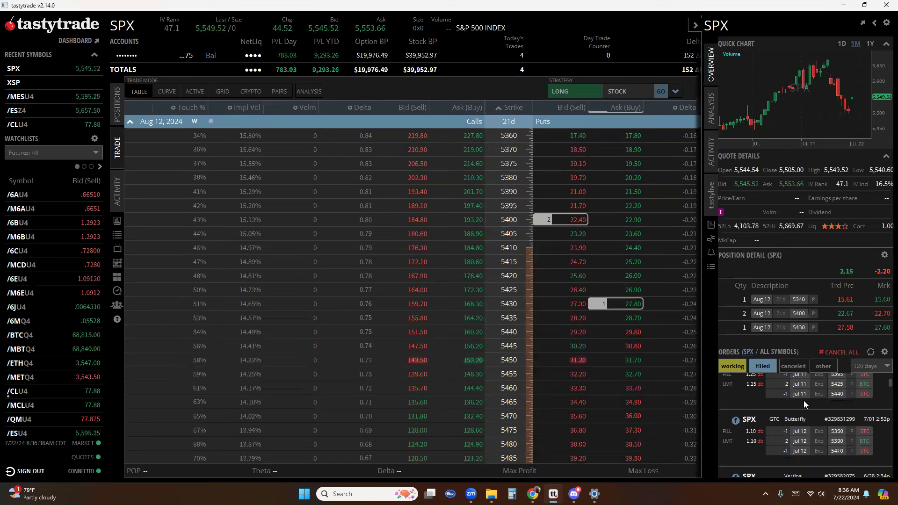
scroll(803, 401, "up", 3)
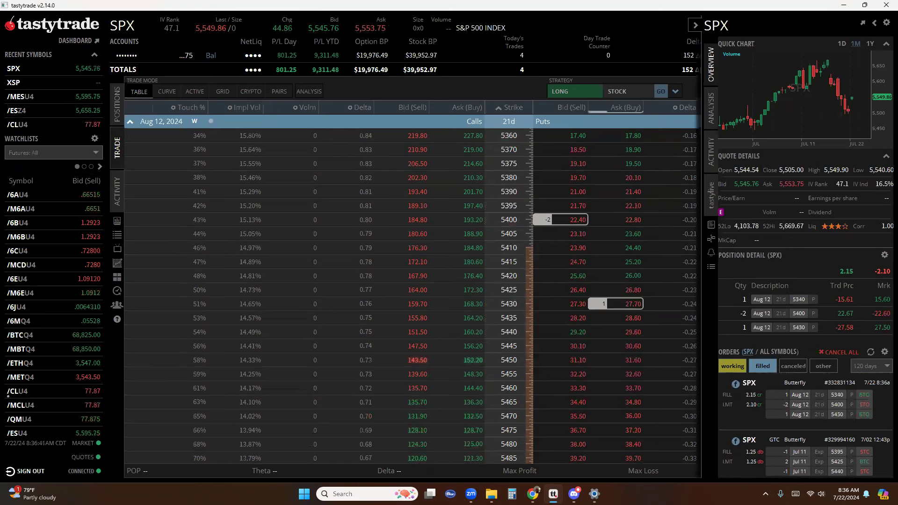
Snip a screenshot of the filled SPX butterfly order card with Snipping Tool
left_click(333, 494)
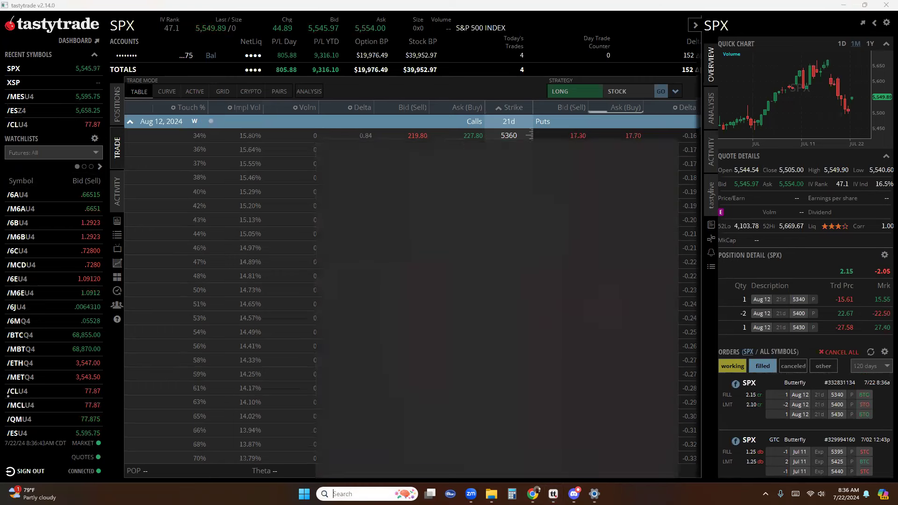
type("nip")
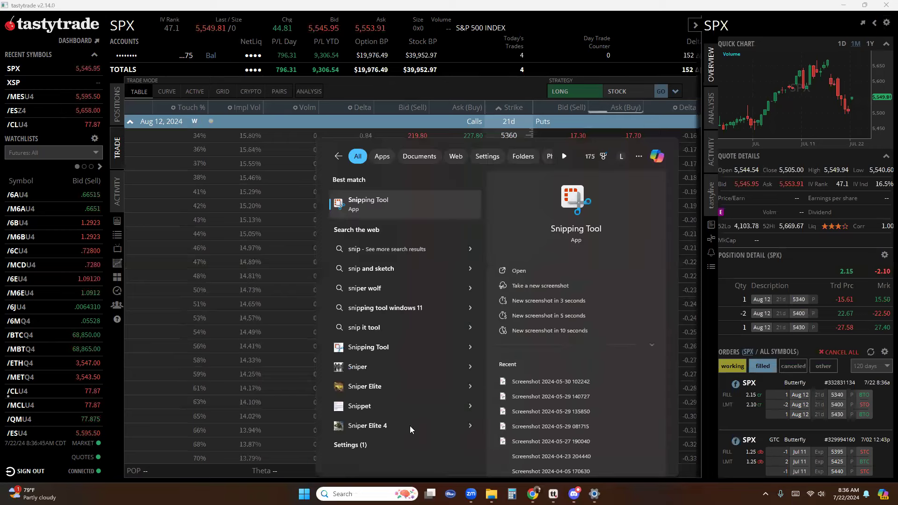
key("Escape")
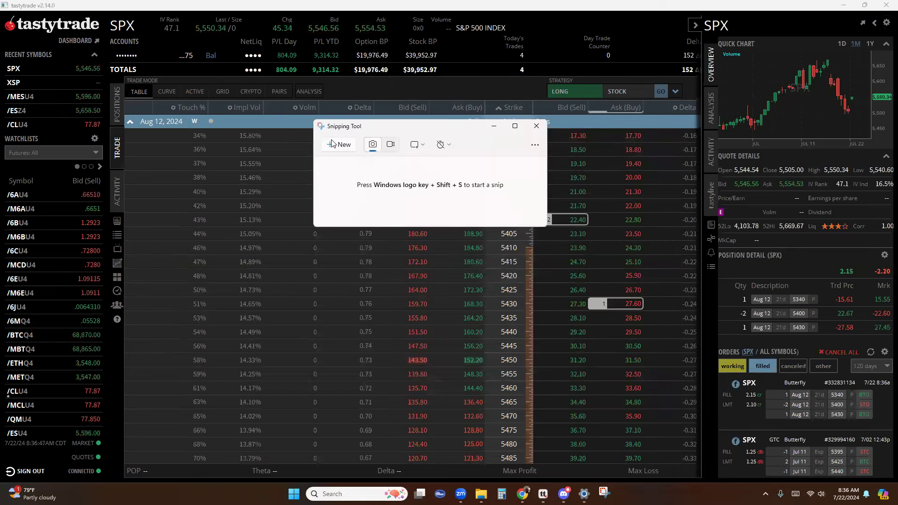
left_click(333, 144)
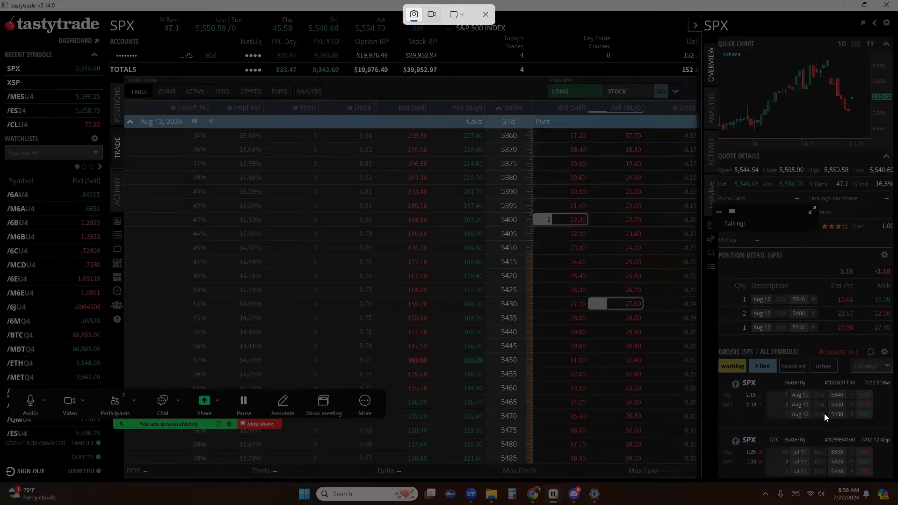
left_click_drag(719, 374, 882, 422)
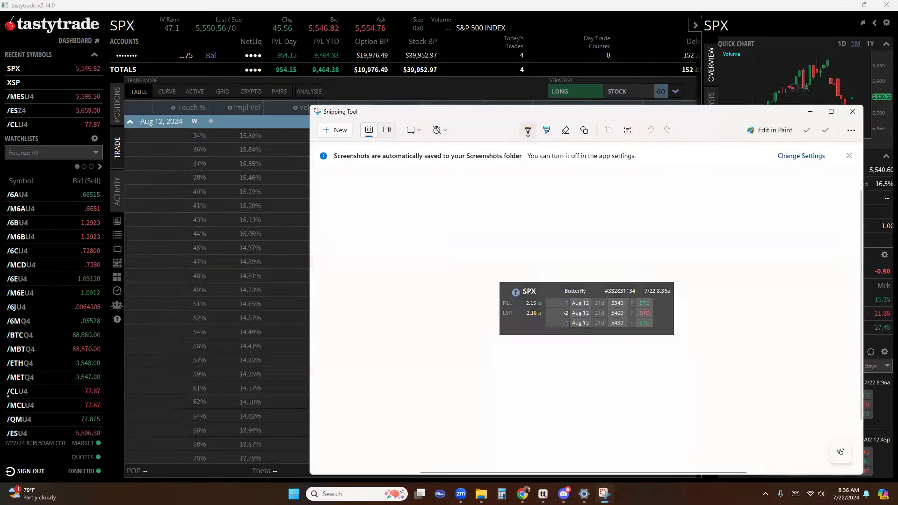
left_click(563, 493)
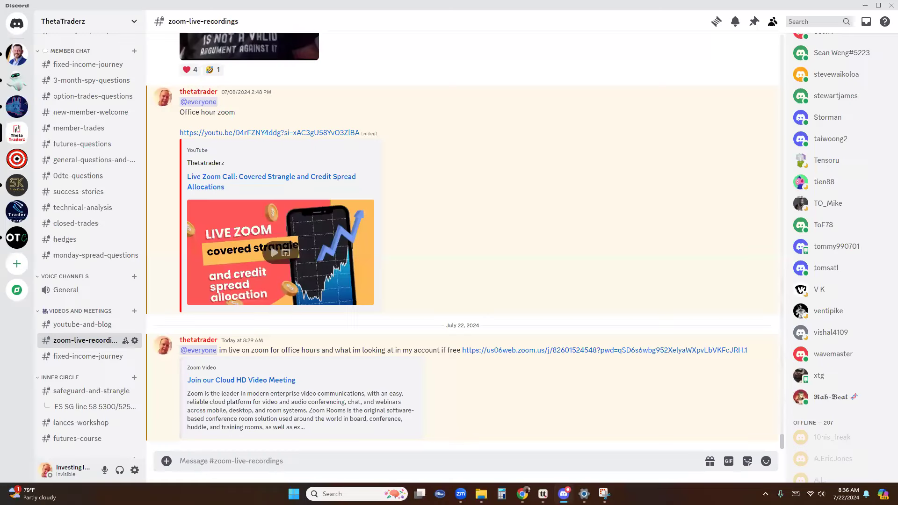
scroll(96, 369, "down", 3)
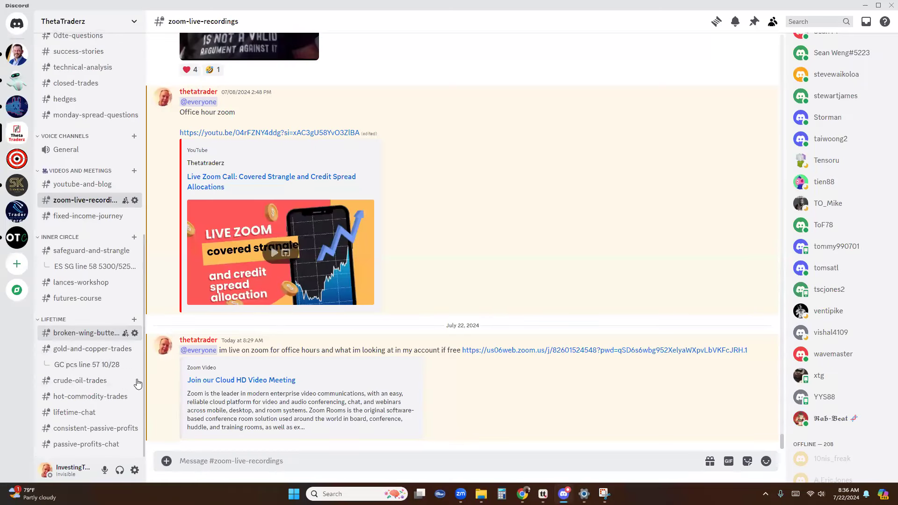
type("new bwb")
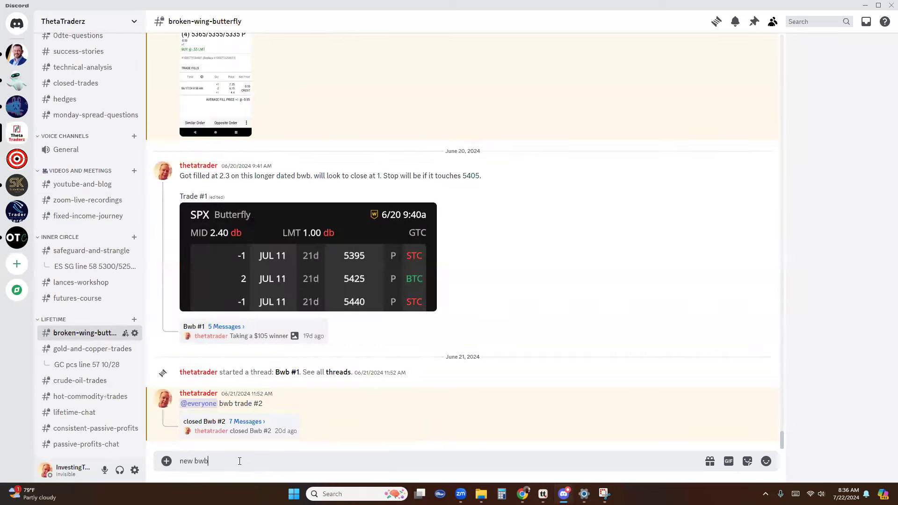
key("ctrl+v")
key("Home")
type("@")
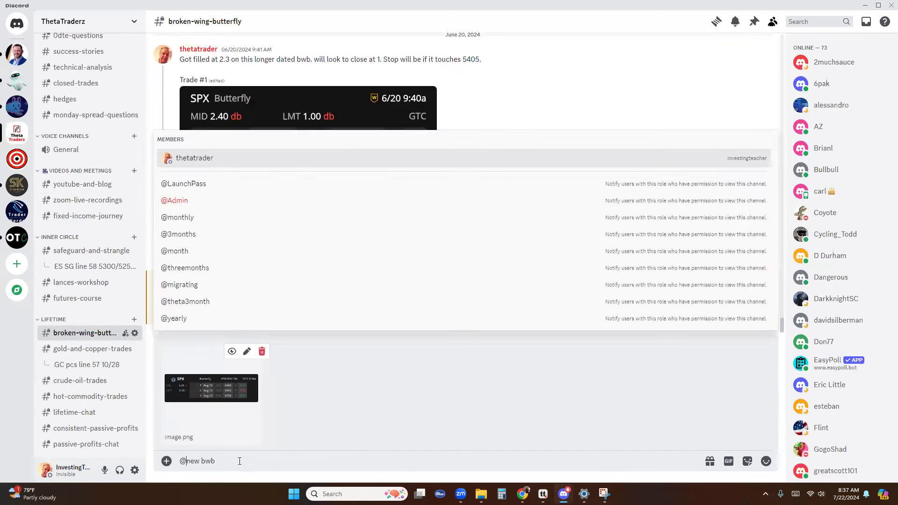
type("every")
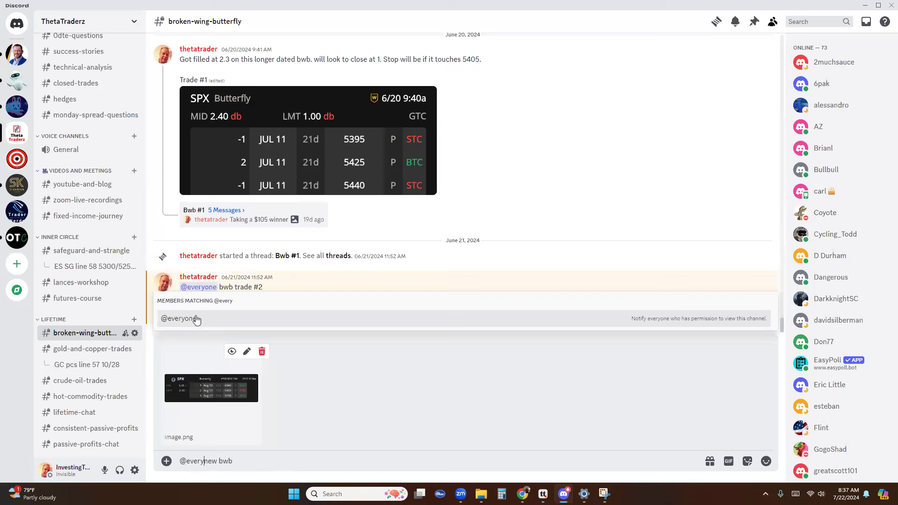
key("Tab")
key("Return")
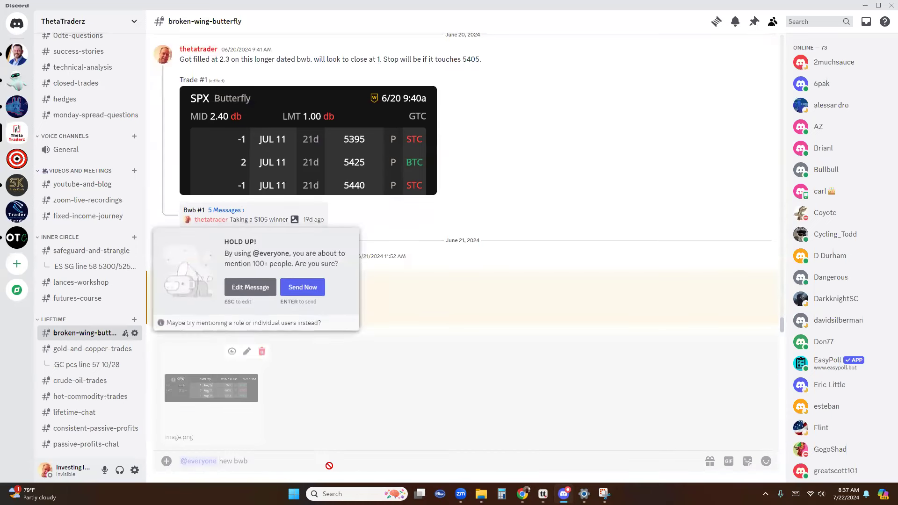
left_click(298, 293)
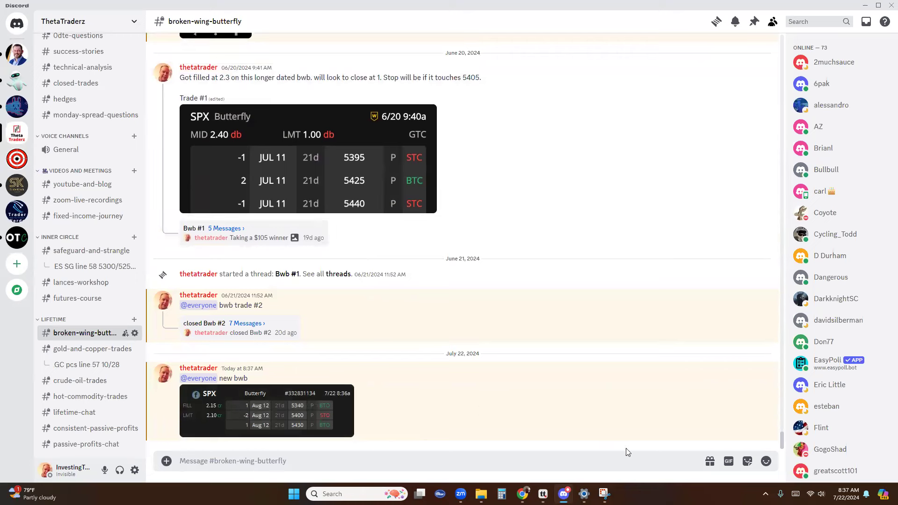
Edit the bwb post to read 'look to close at 1.1, stop out at 5390'
left_click(736, 362)
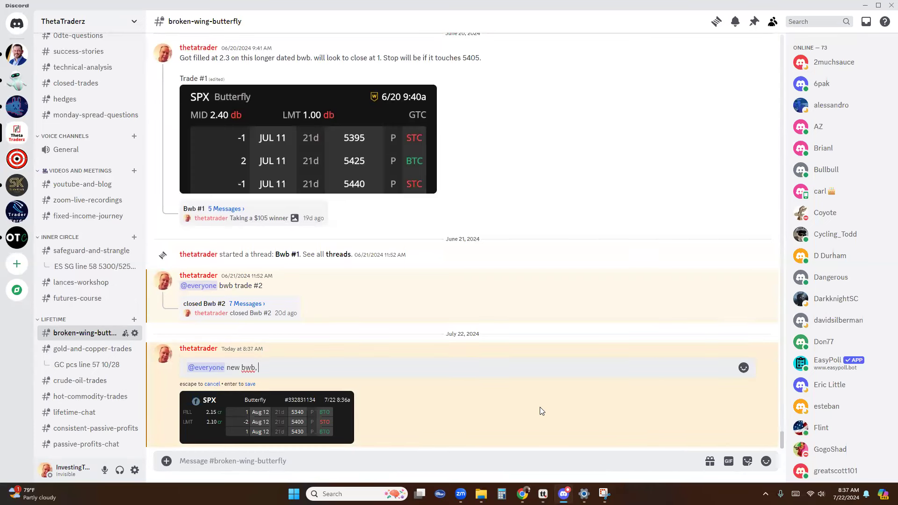
type("look t")
type("o close at 1")
type(".1. st")
type("op out")
type(" at")
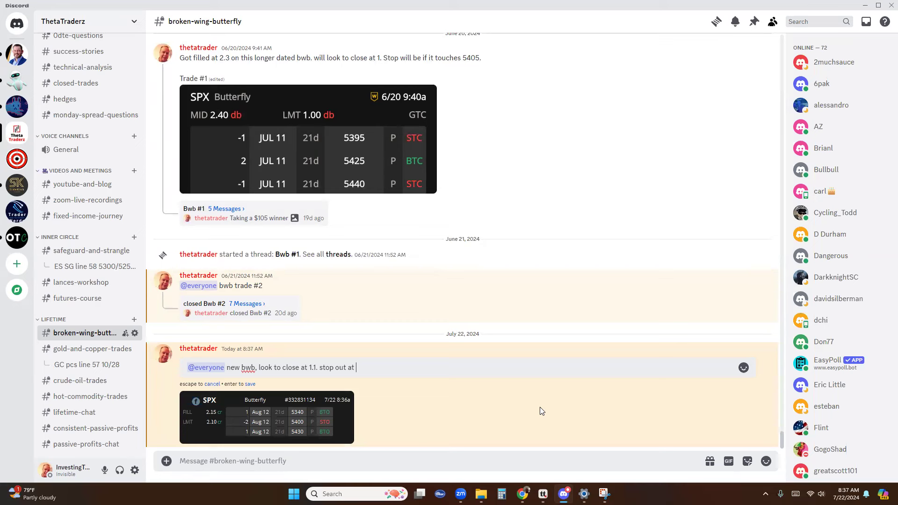
type("54")
type("00")
key("Escape")
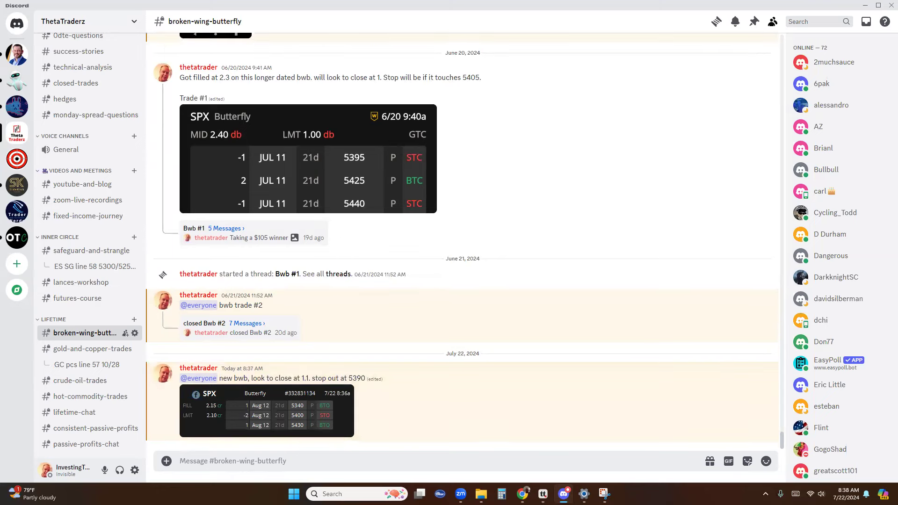
key("alt+Tab")
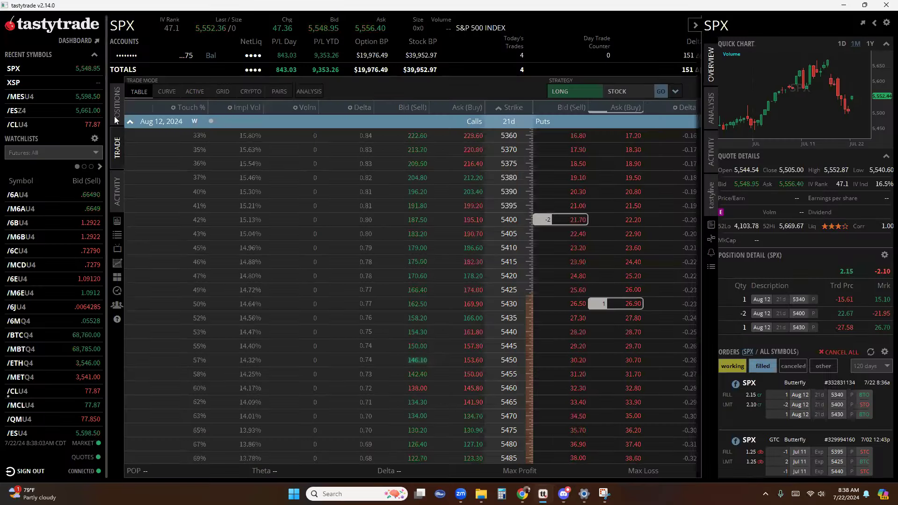
Send a GTC Balanced 1:1 closing order for the Aug 12 SPX put butterfly at 1.10 debit
left_click(115, 116)
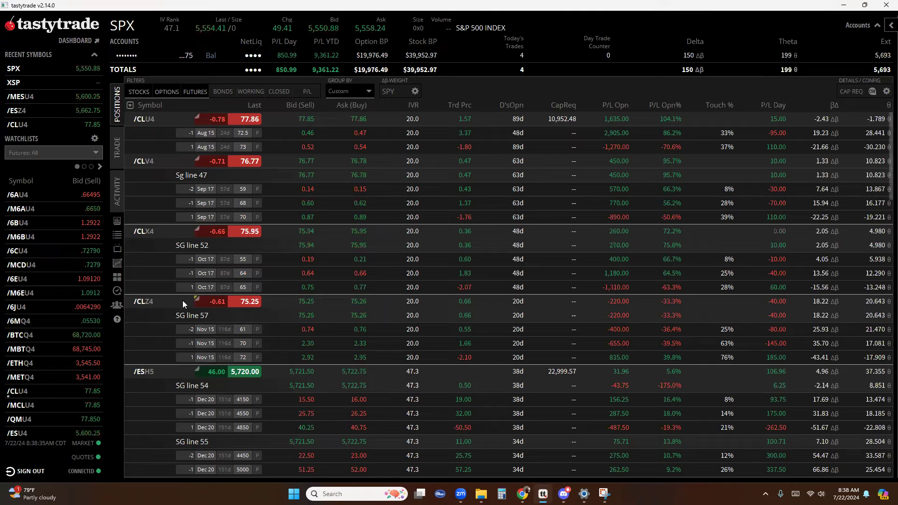
scroll(180, 300, "down", 3)
scroll(181, 306, "down", 5)
scroll(182, 306, "down", 5)
scroll(183, 356, "down", 5)
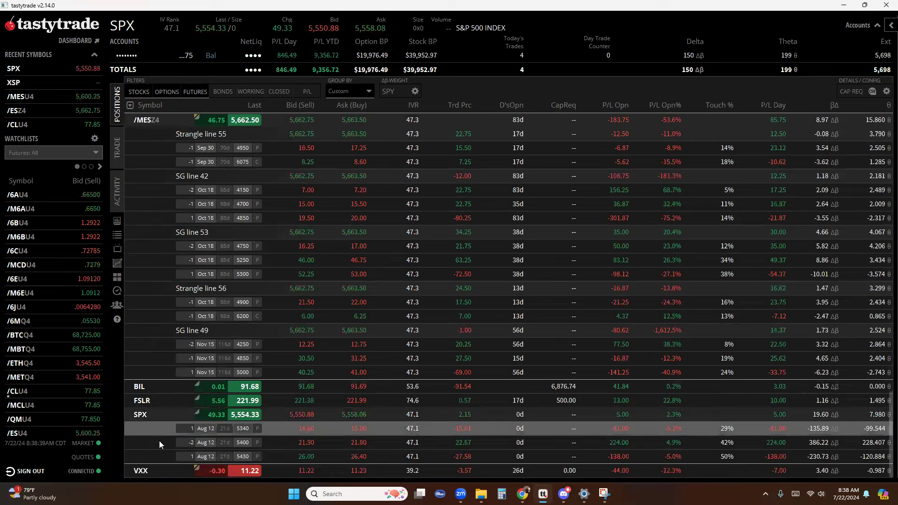
right_click(154, 455)
mouse_move(198, 419)
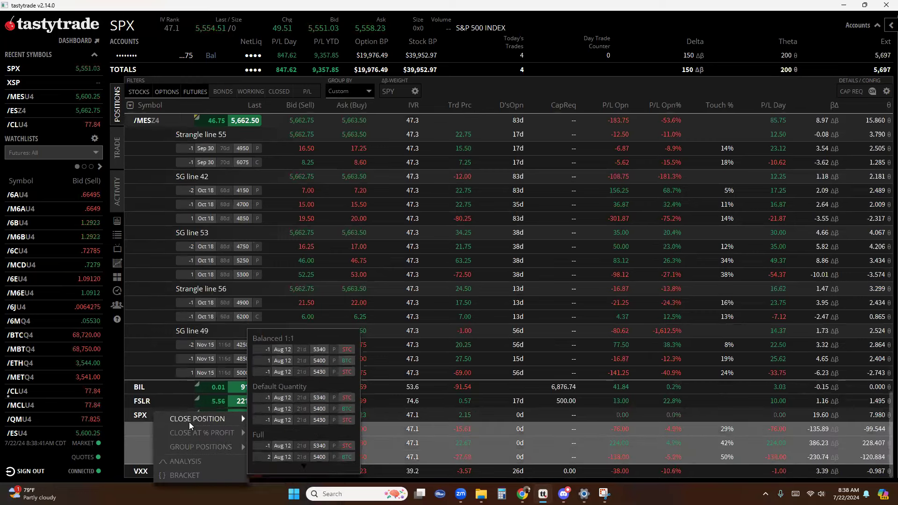
left_click(283, 452)
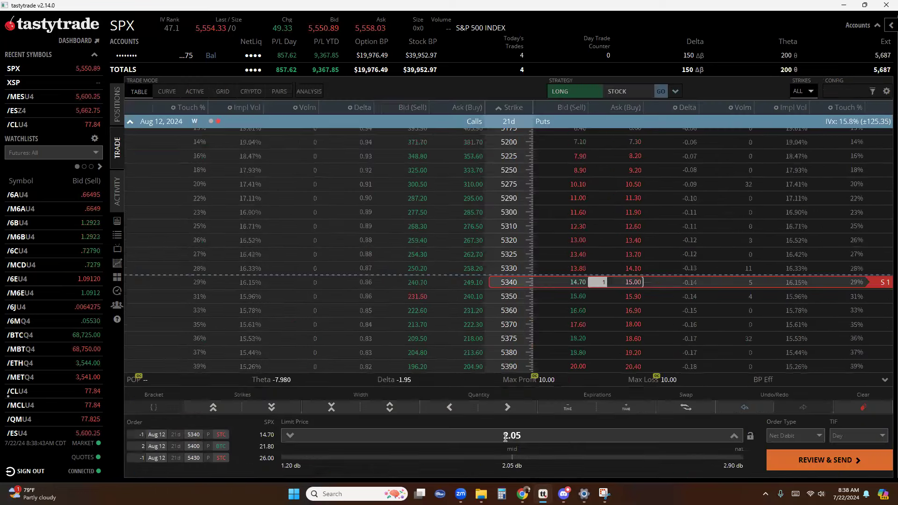
double_click(506, 436)
type("1.1")
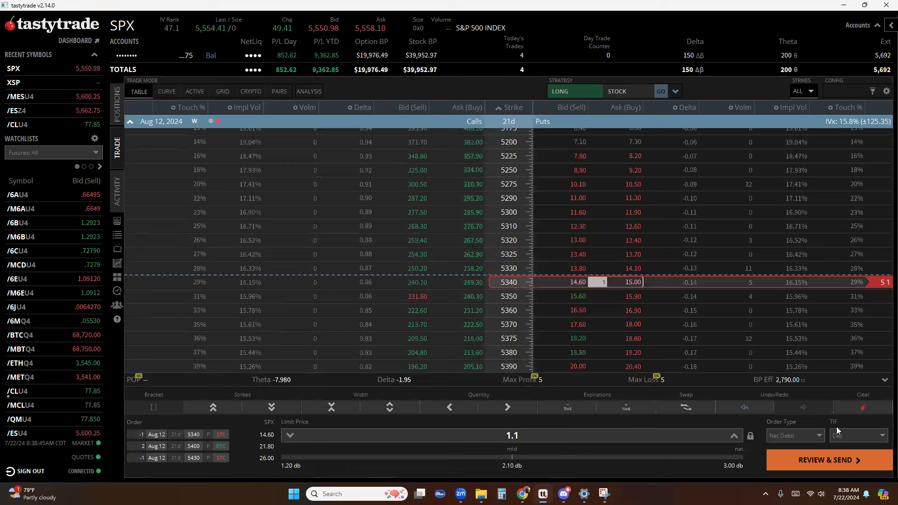
left_click(851, 433)
left_click(851, 448)
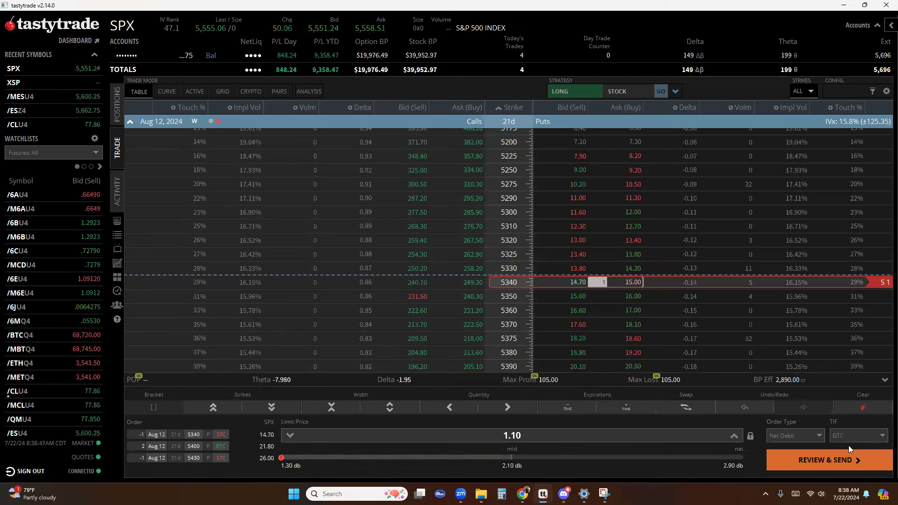
left_click(829, 461)
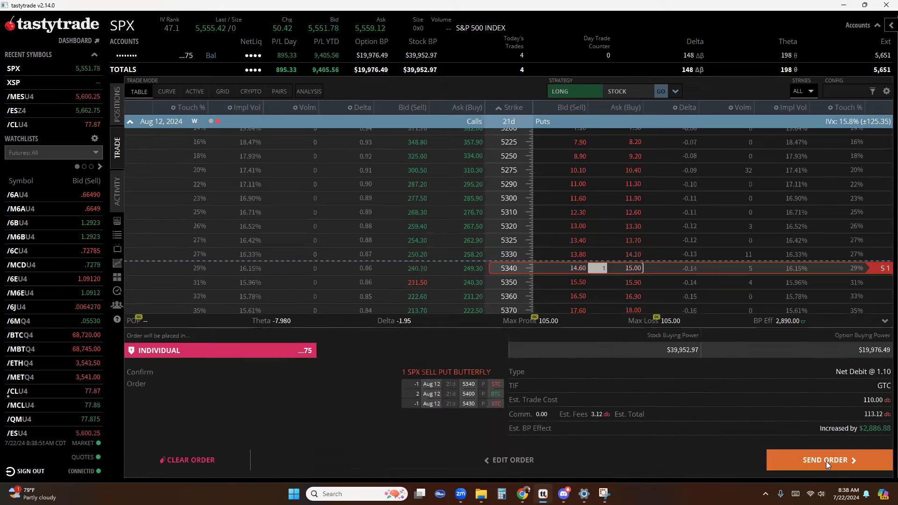
left_click(826, 461)
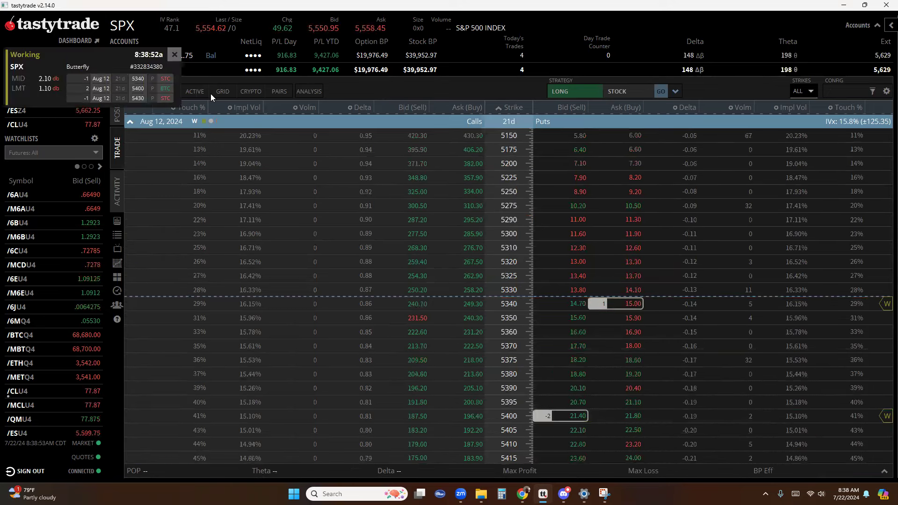
left_click(175, 55)
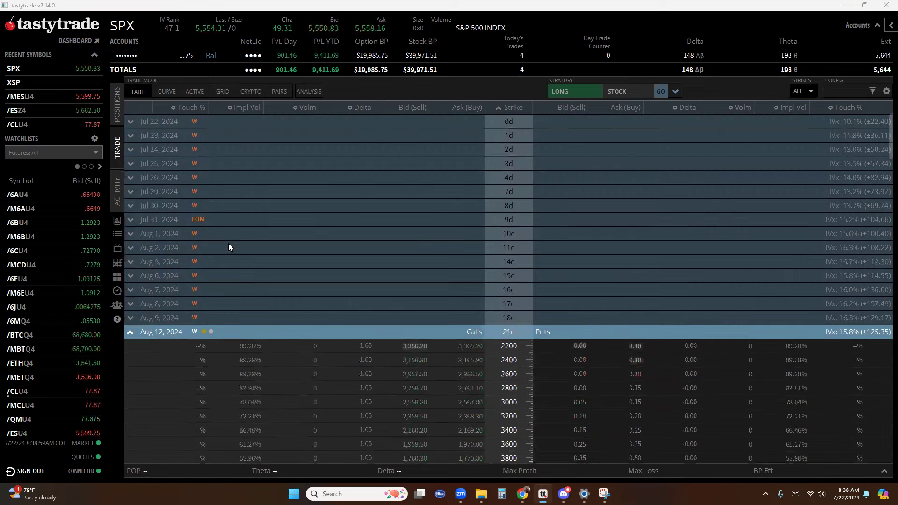
Stage a Close Position order for the /CLU4 Aug 15 72.5/73 put legs at 0.08 credit
left_click(114, 110)
scroll(190, 194, "up", 3)
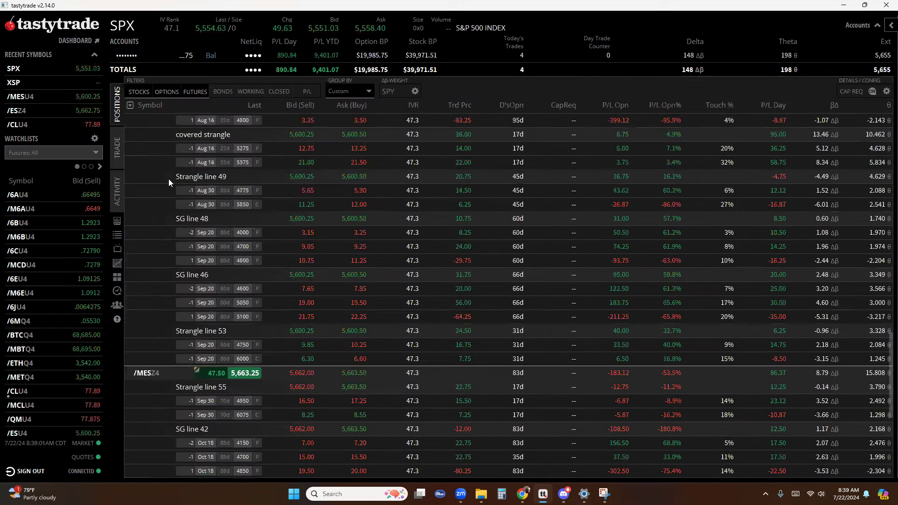
scroll(169, 179, "up", 3)
scroll(169, 183, "up", 3)
scroll(169, 189, "up", 1)
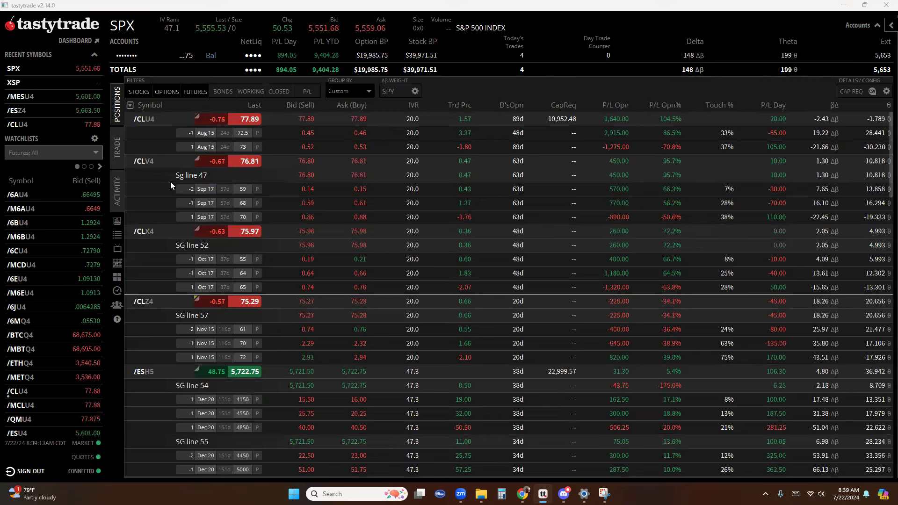
left_click(165, 132)
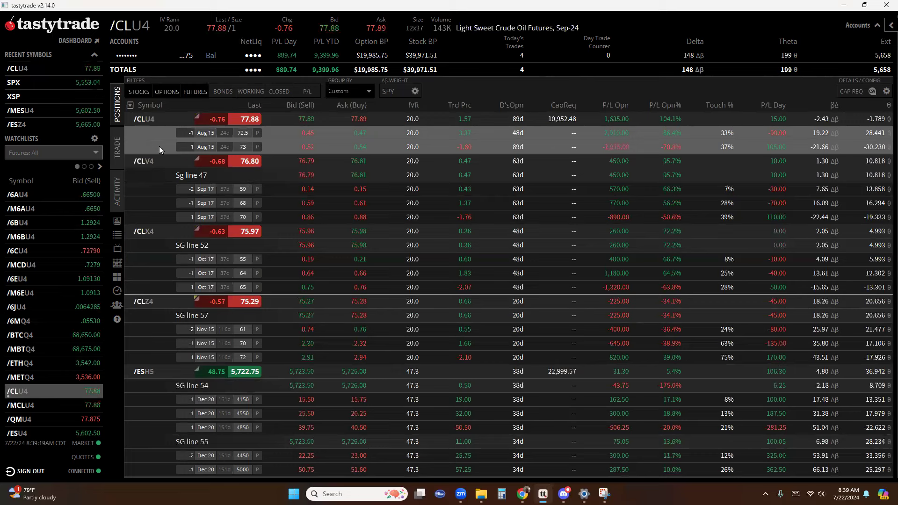
right_click(160, 146)
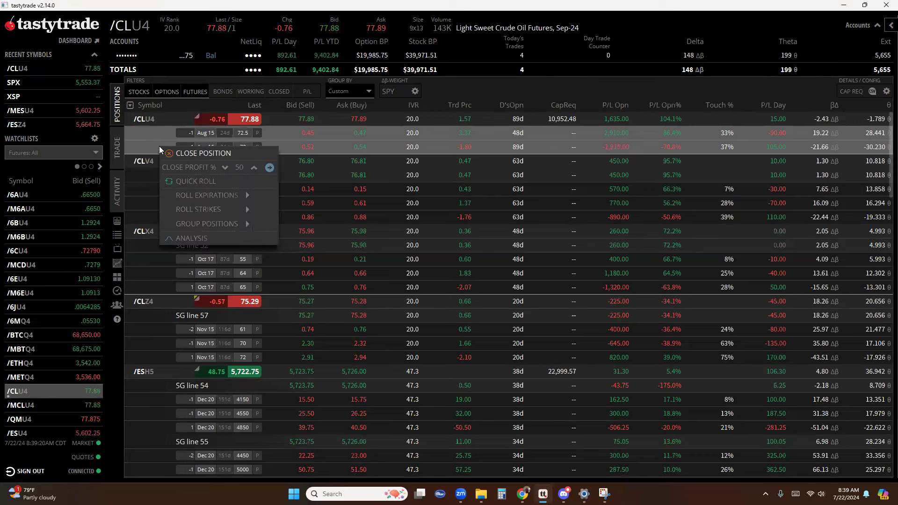
left_click(183, 151)
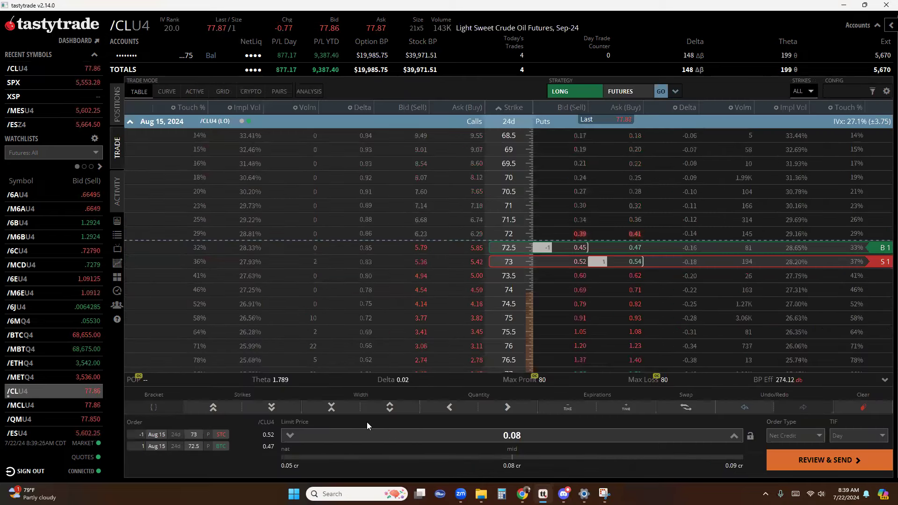
Send the /CLU4 put vertical closing order at a 0.10 credit, GTC
double_click(516, 436)
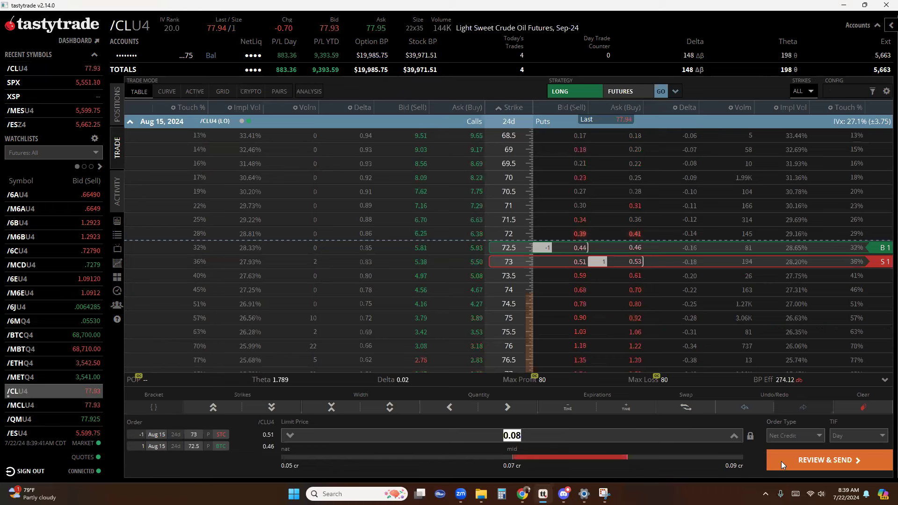
left_click(733, 435)
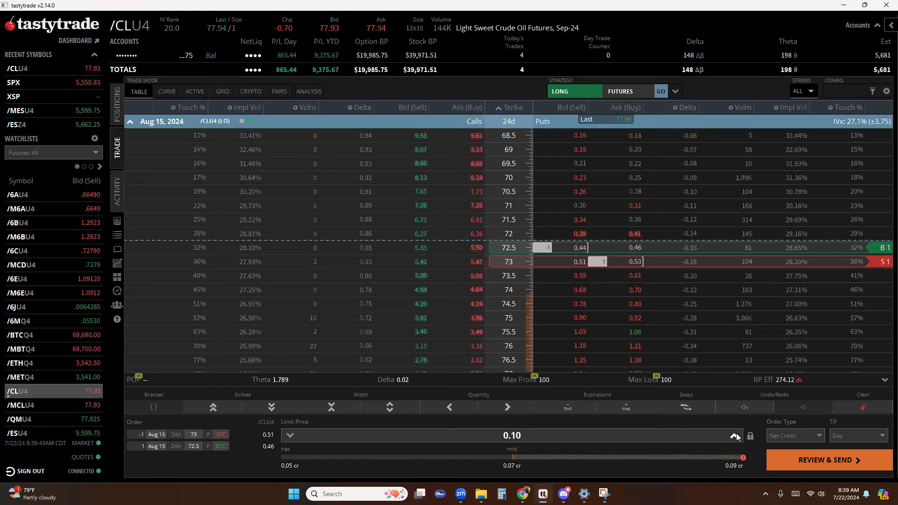
left_click(836, 436)
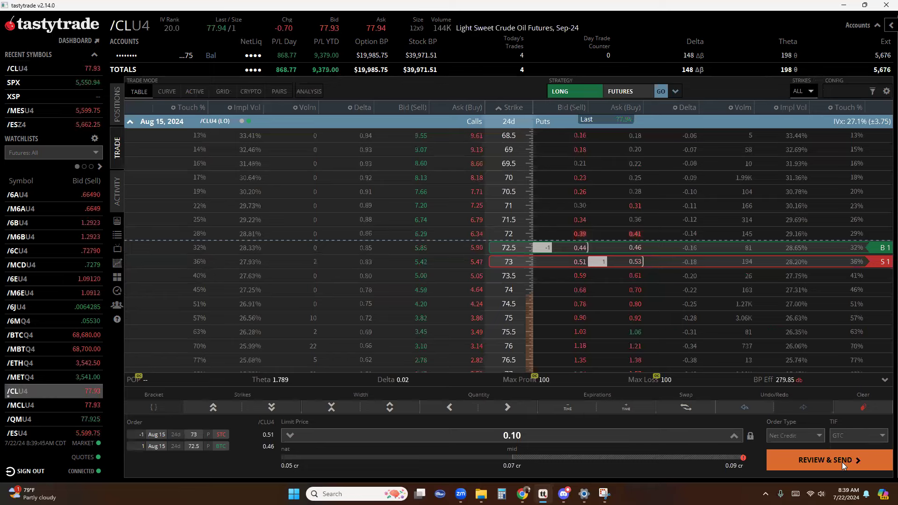
left_click(833, 457)
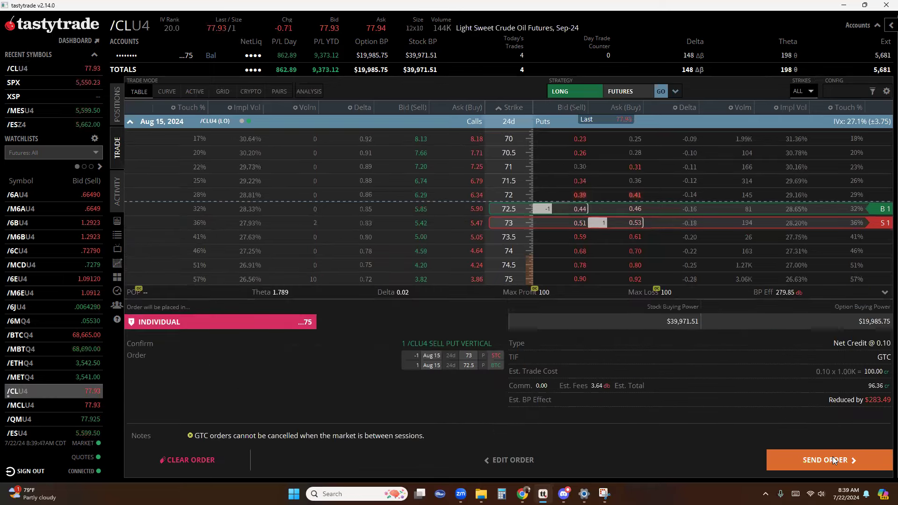
left_click(831, 457)
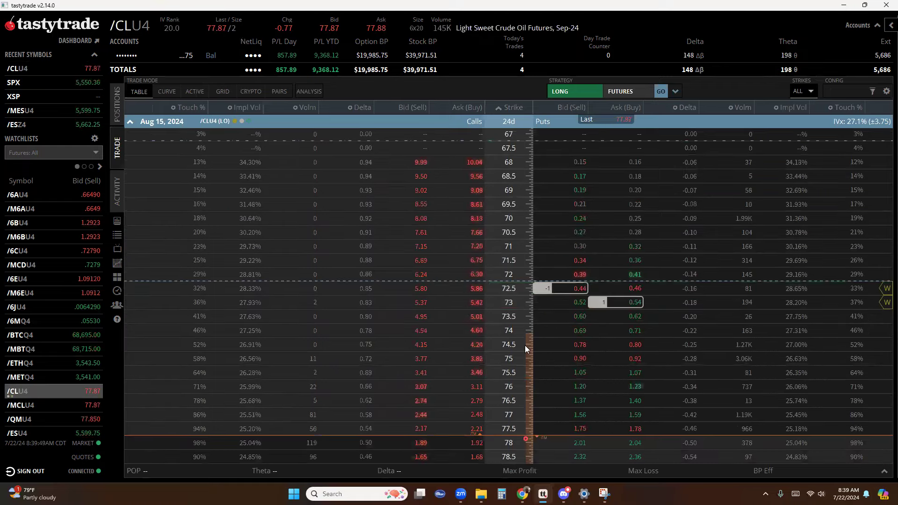
left_click(117, 118)
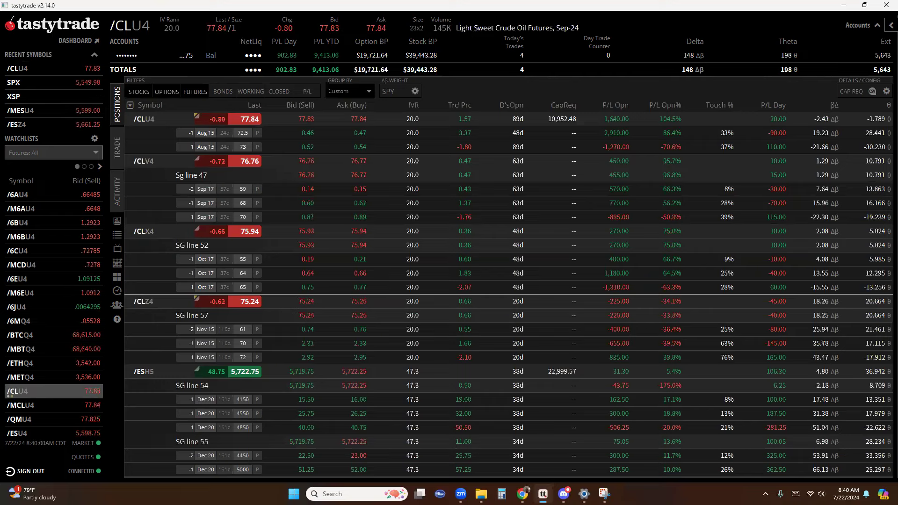
Open Discord's monday-spread-questions channel to read the ORCL put idea
key("alt+Tab")
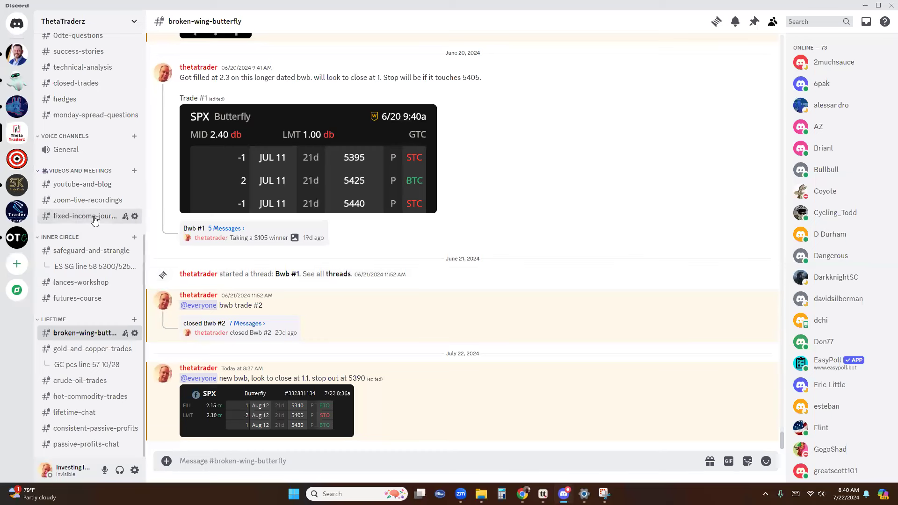
left_click(86, 118)
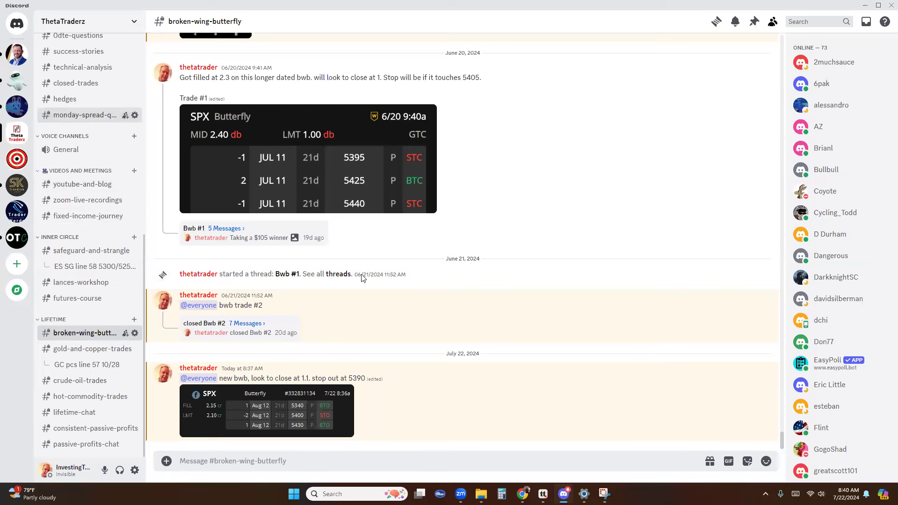
scroll(425, 367, "up", 3)
scroll(424, 365, "up", 3)
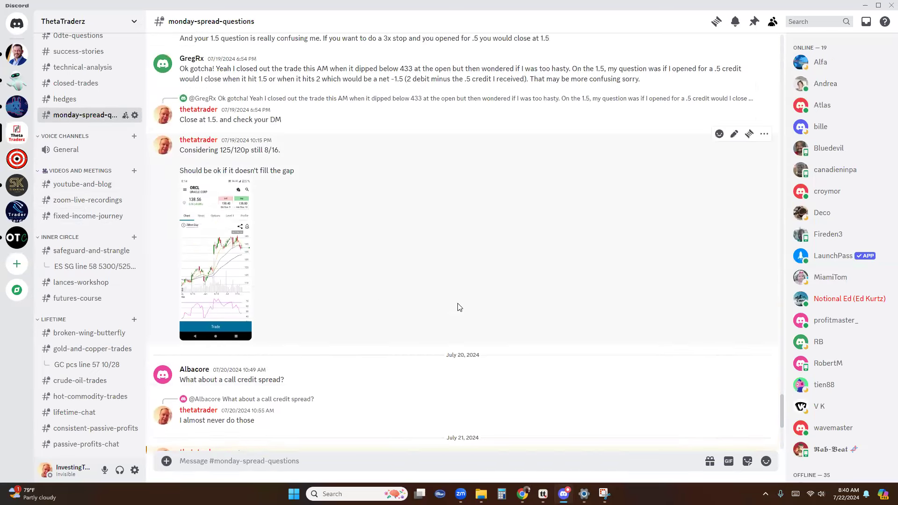
left_click(543, 494)
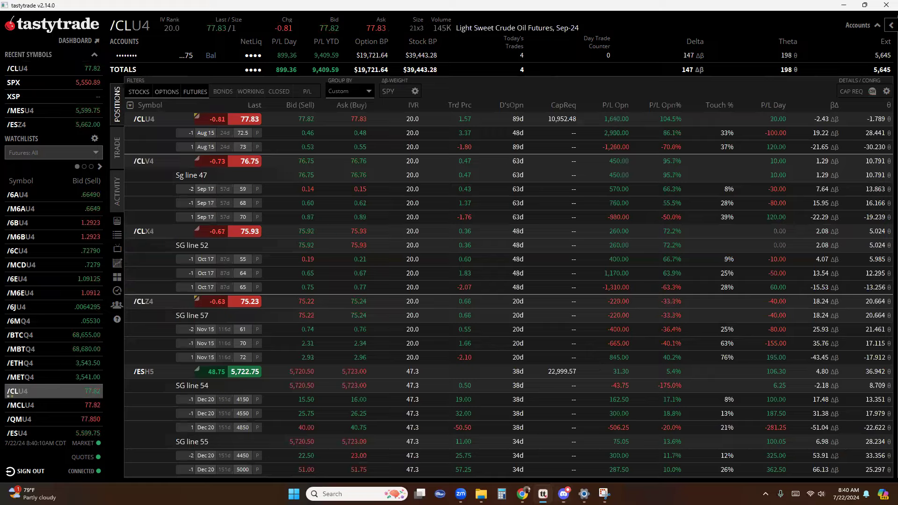
Load the ORCL daily chart in TradingView and check it against the 125/120 put idea
left_click(522, 493)
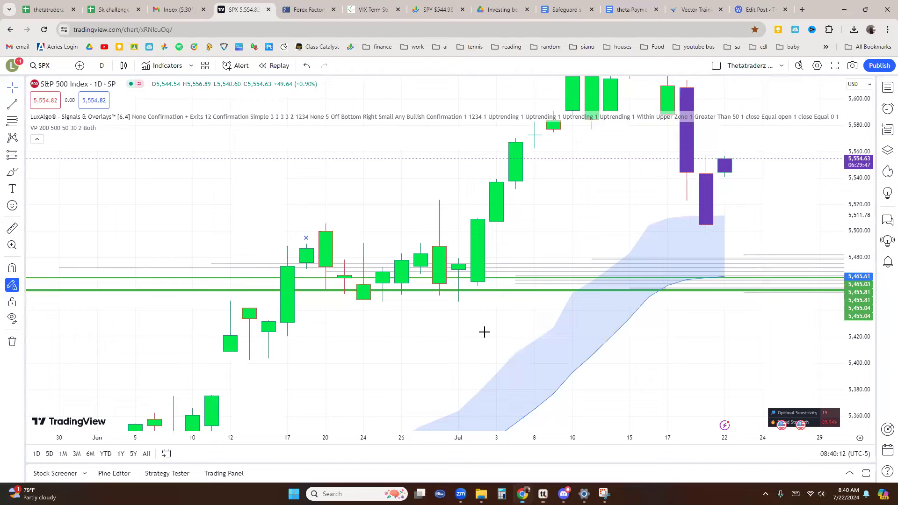
left_click(48, 68)
type("ORCL")
key("Escape")
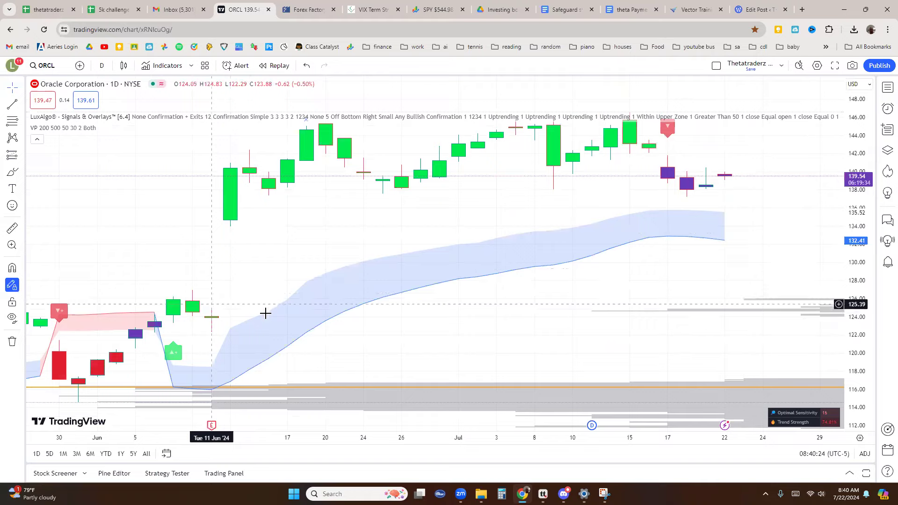
left_click(563, 494)
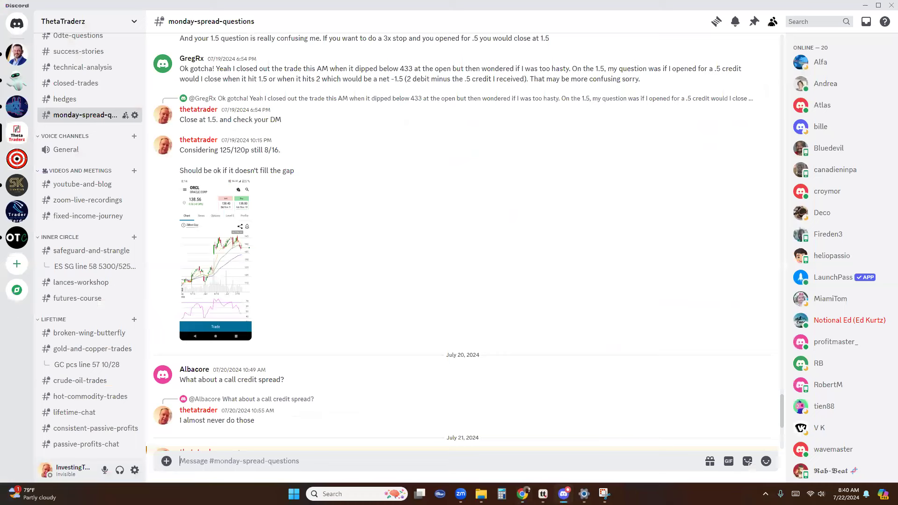
left_click(564, 494)
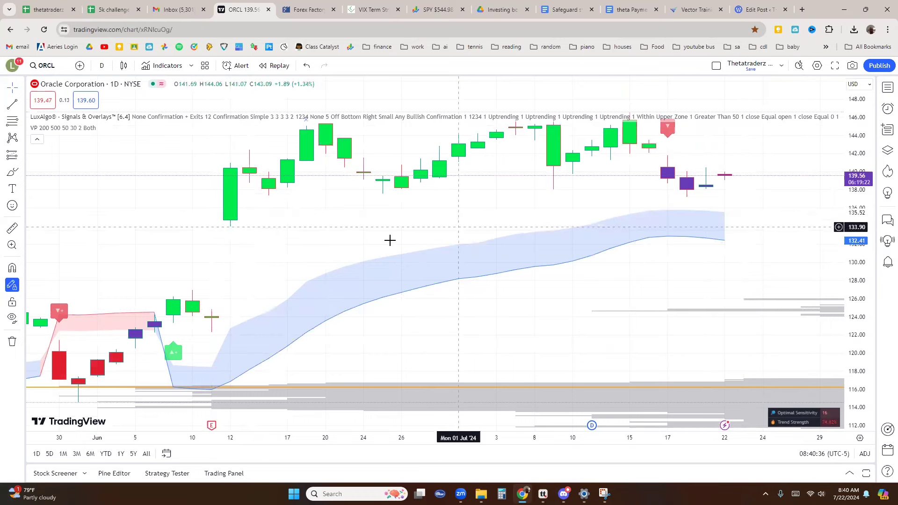
Load ORCL in tastytrade and expand the Aug 16, 2024 option chain
left_click(542, 493)
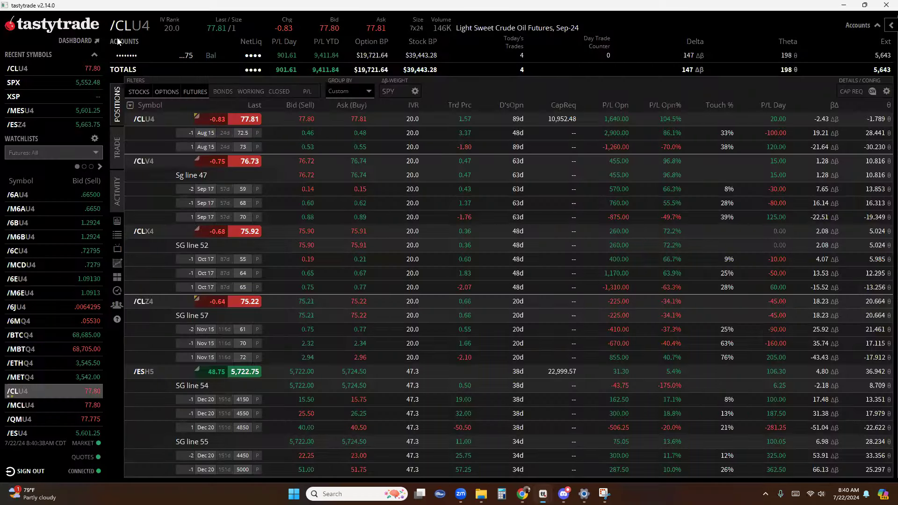
left_click(126, 26)
type("ORCL")
key("Return")
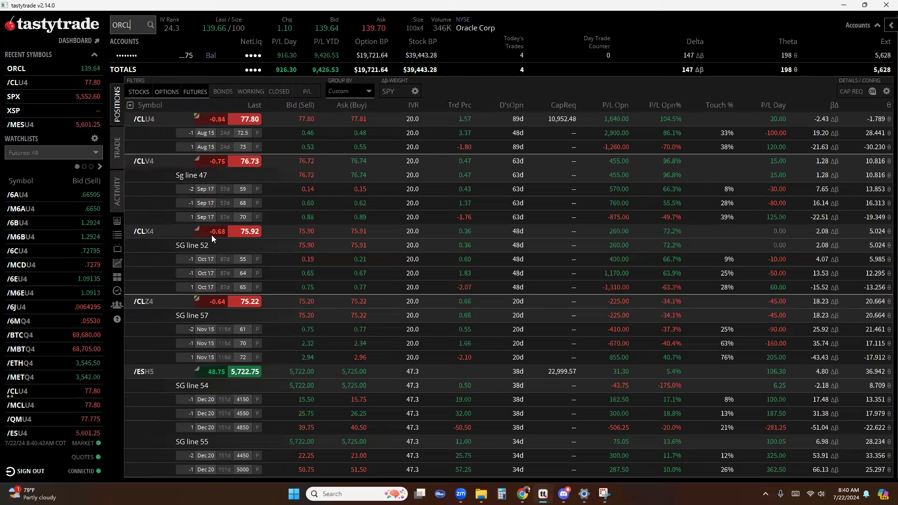
left_click(117, 141)
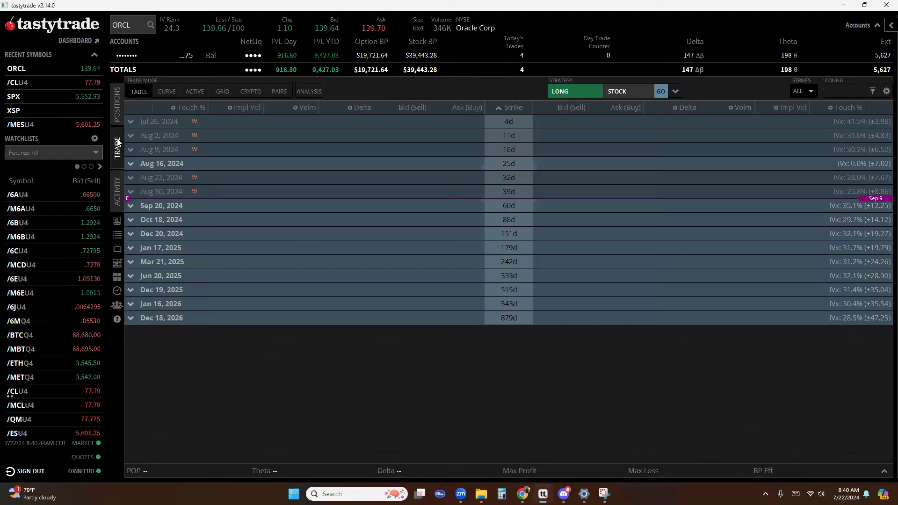
left_click(252, 162)
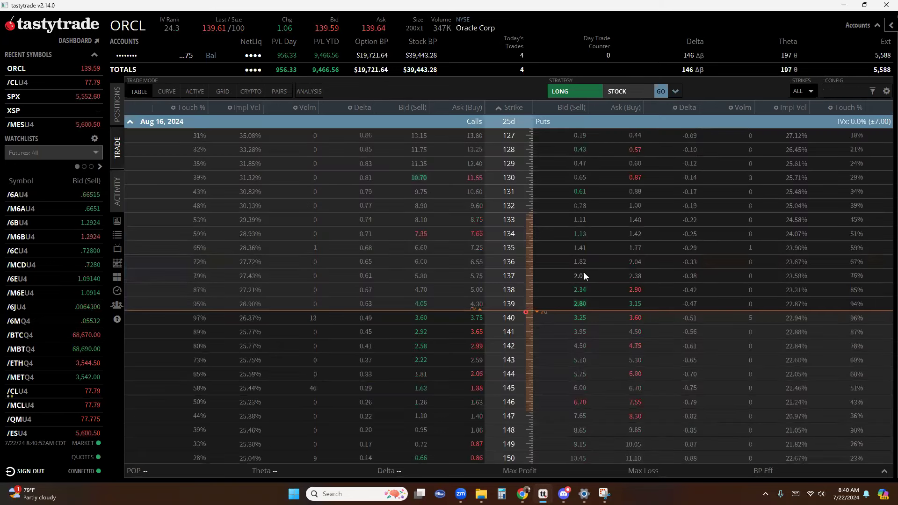
Sell the ORCL Aug 16 130 put and buy the 125 put for a 0.46 credit
key("alt+Tab")
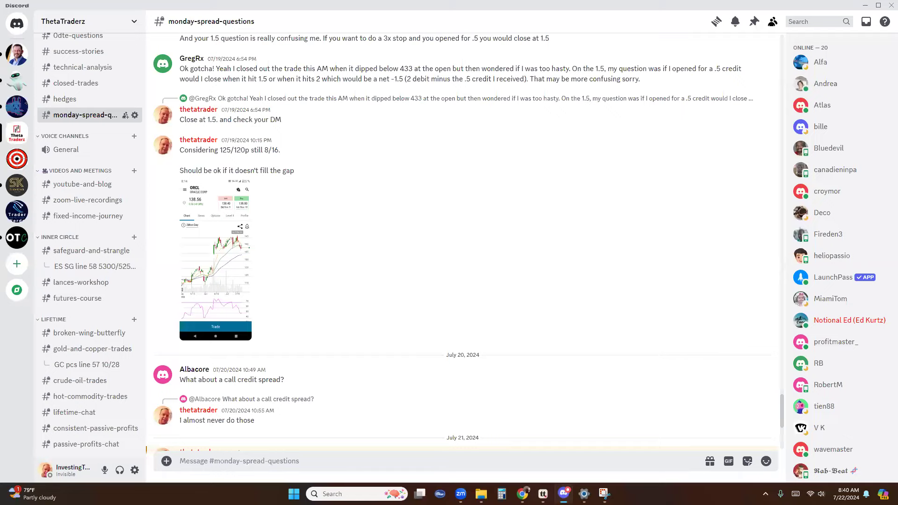
key("alt+Tab")
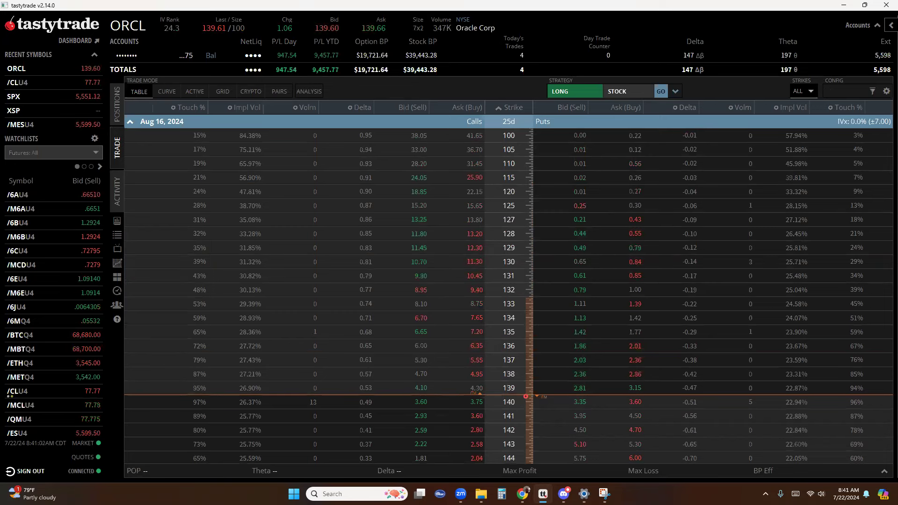
key("alt+Tab")
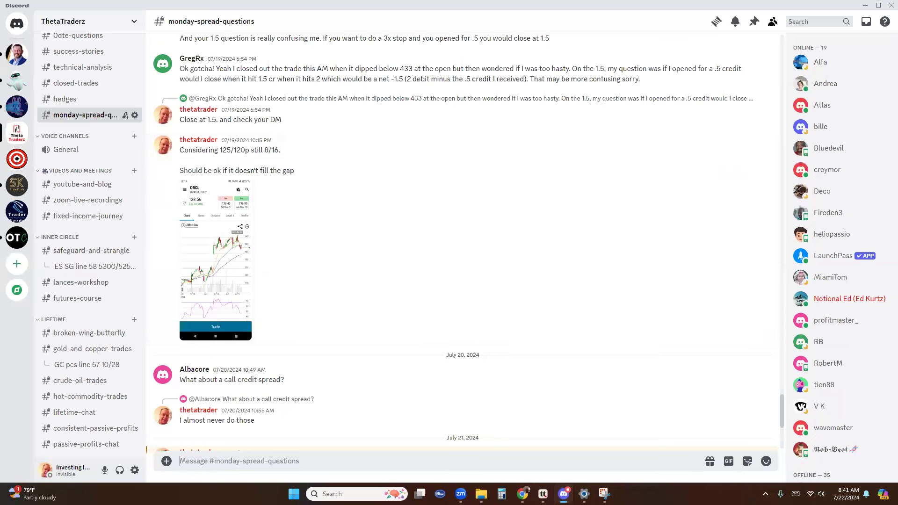
left_click(542, 494)
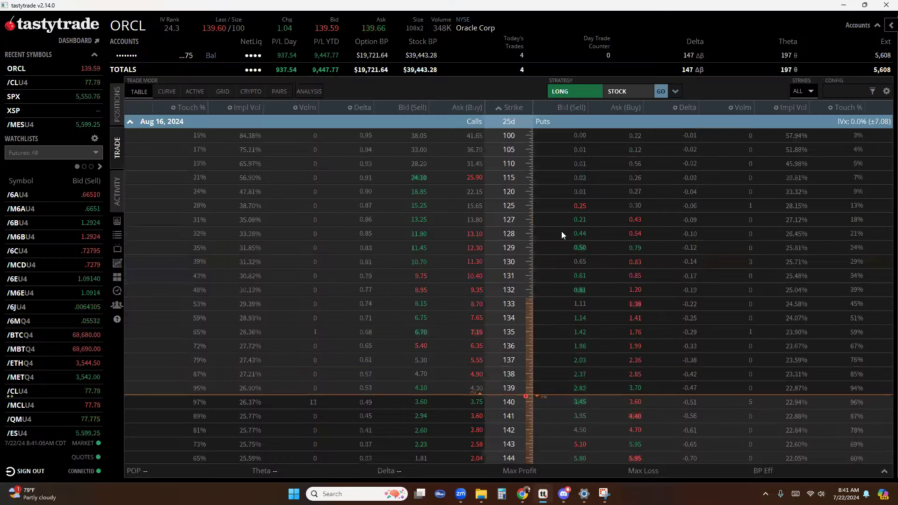
left_click(573, 258)
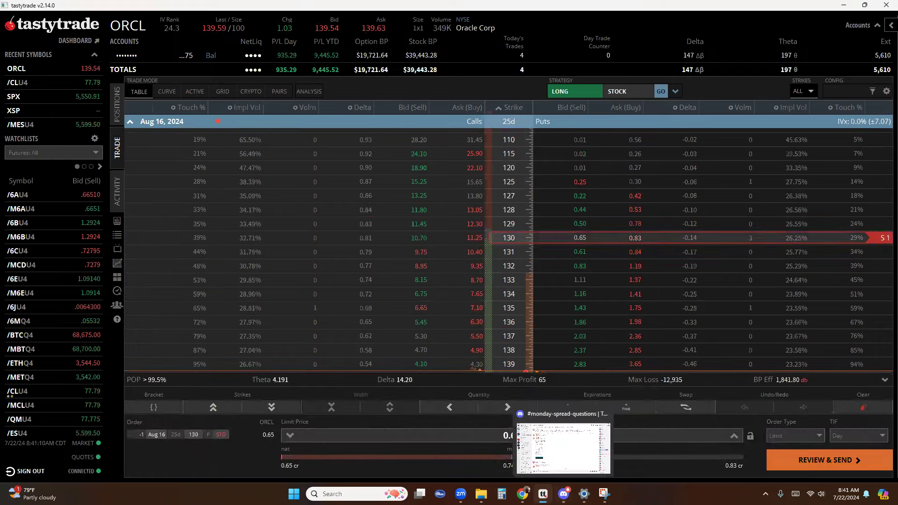
left_click(522, 494)
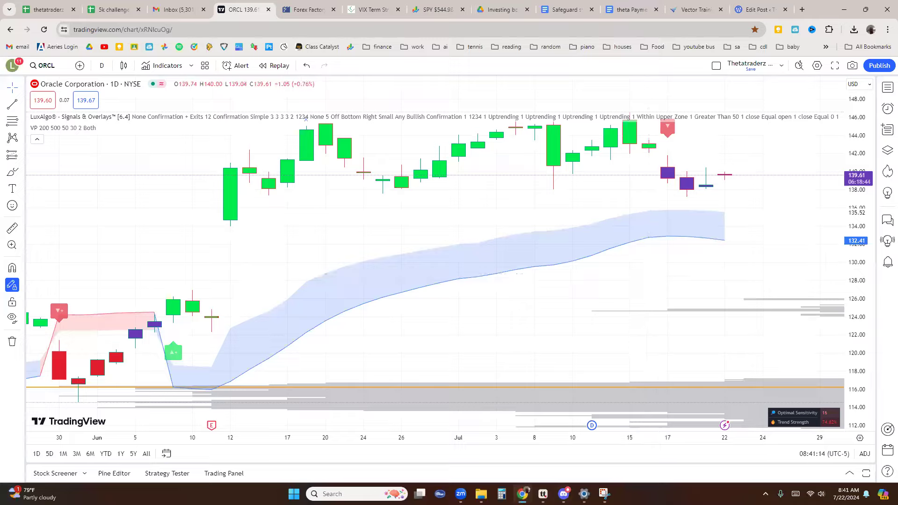
left_click(563, 494)
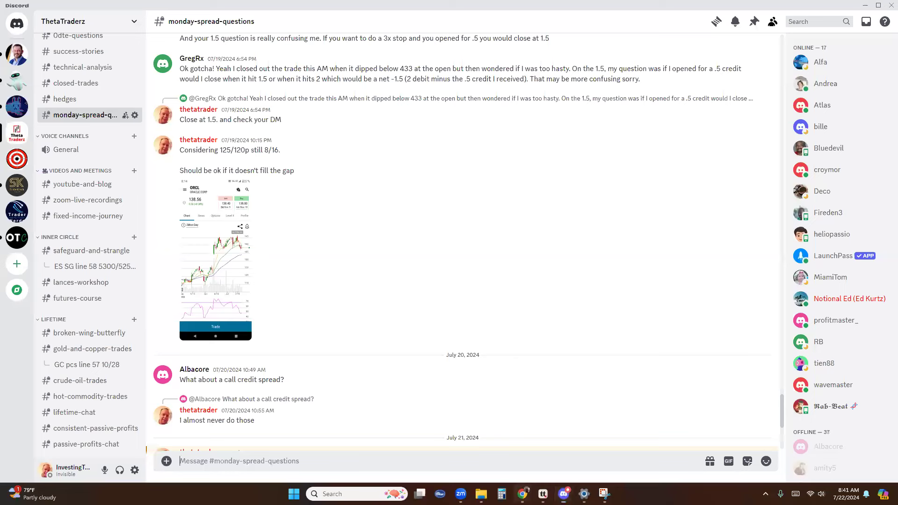
left_click(522, 495)
left_click(543, 494)
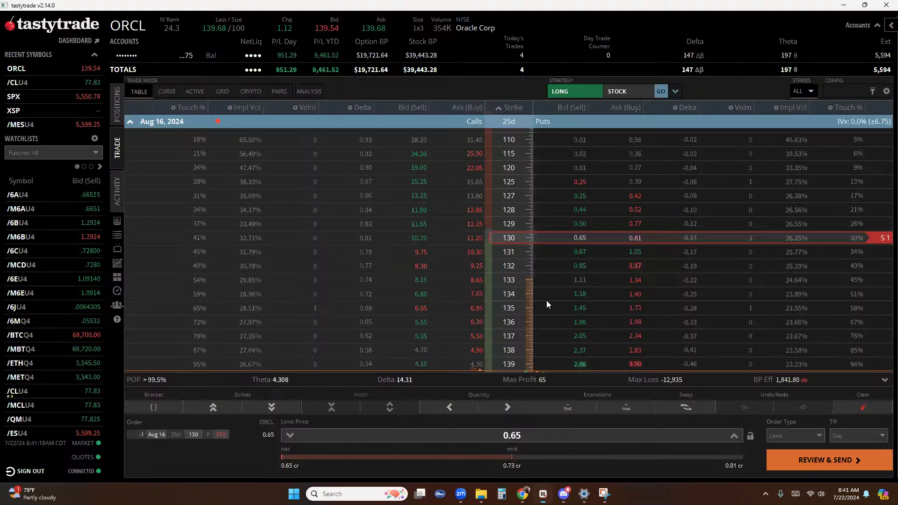
left_click(627, 184)
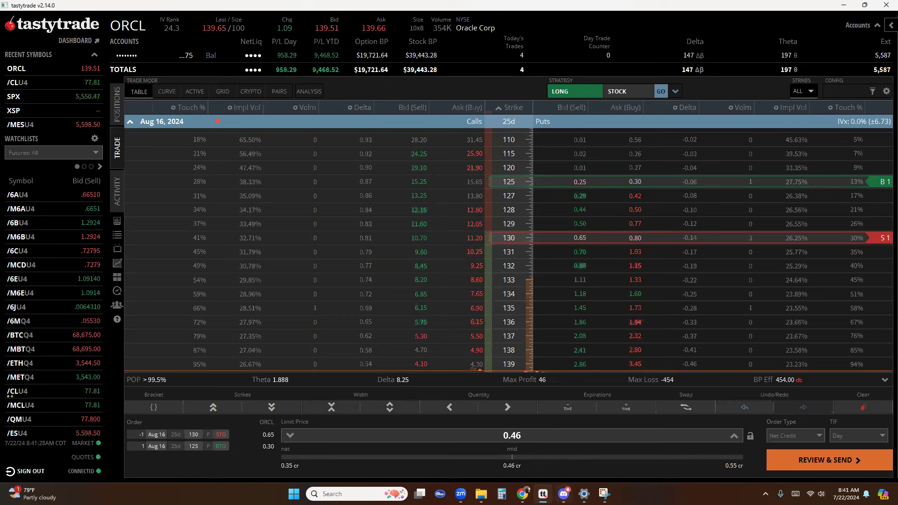
left_click(563, 495)
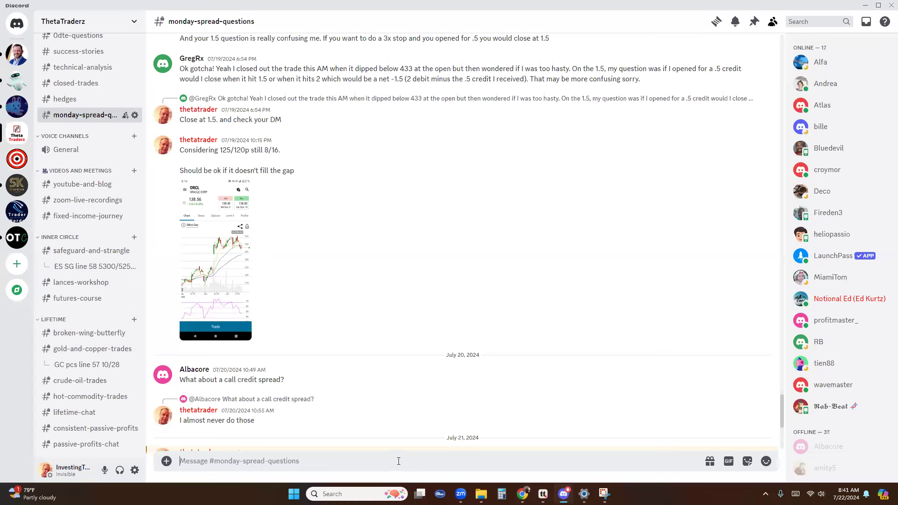
type("I")
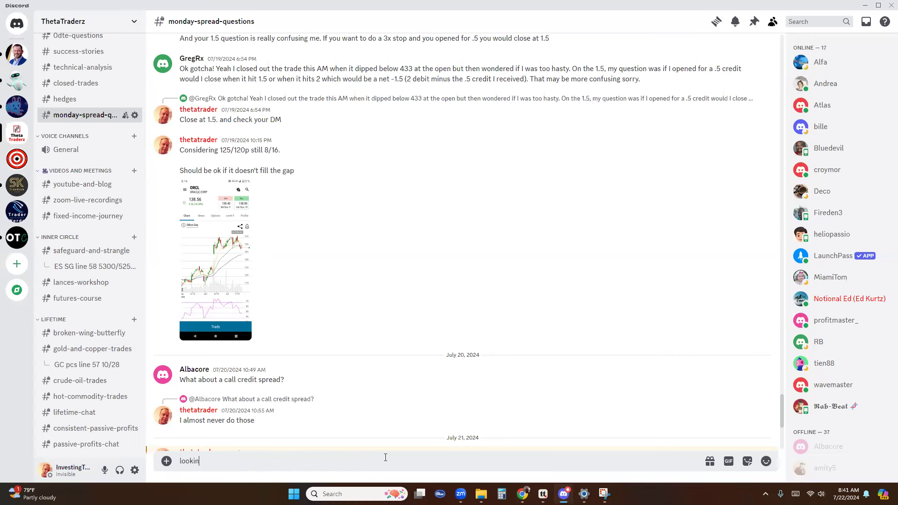
type(" 130")
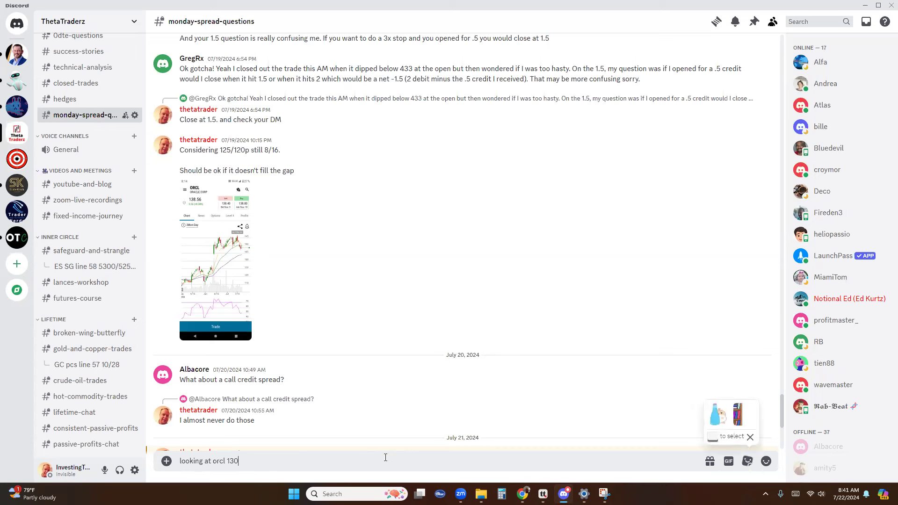
type("/125 for 8")
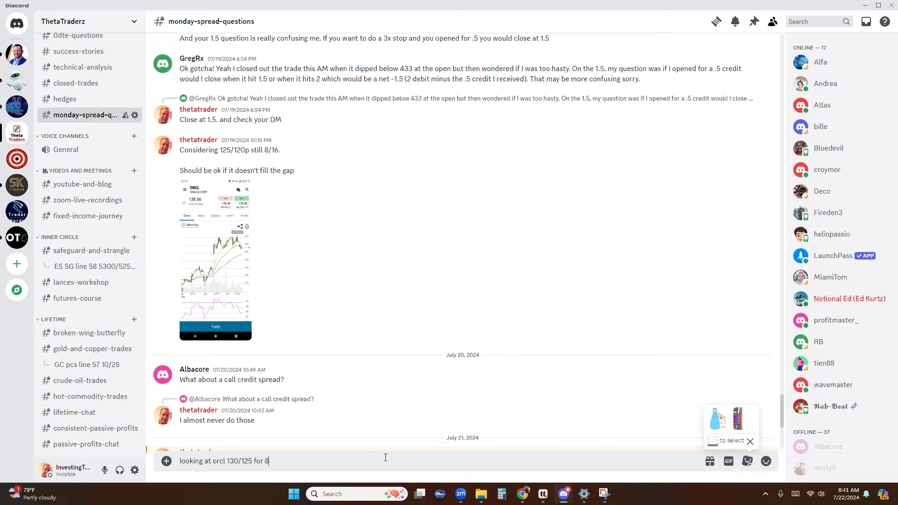
type("/16 a")
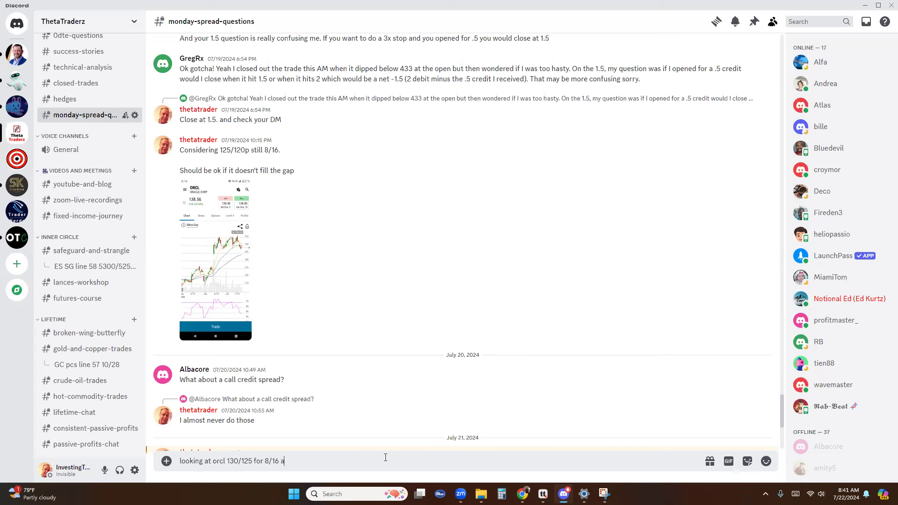
type("roun")
type("p")
type("de")
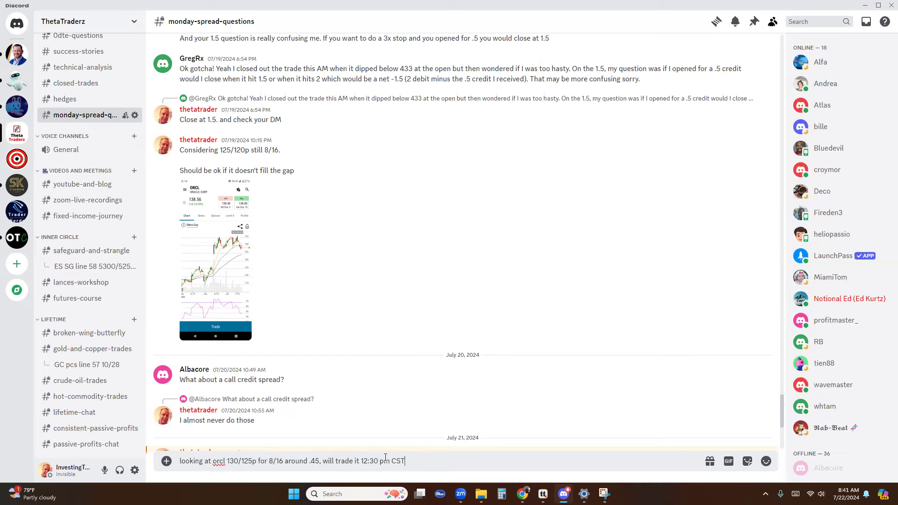
Send 'looking at ORCL 130/125p for 8/16 around .45, trading it 12:30 pm CST'
key("Return")
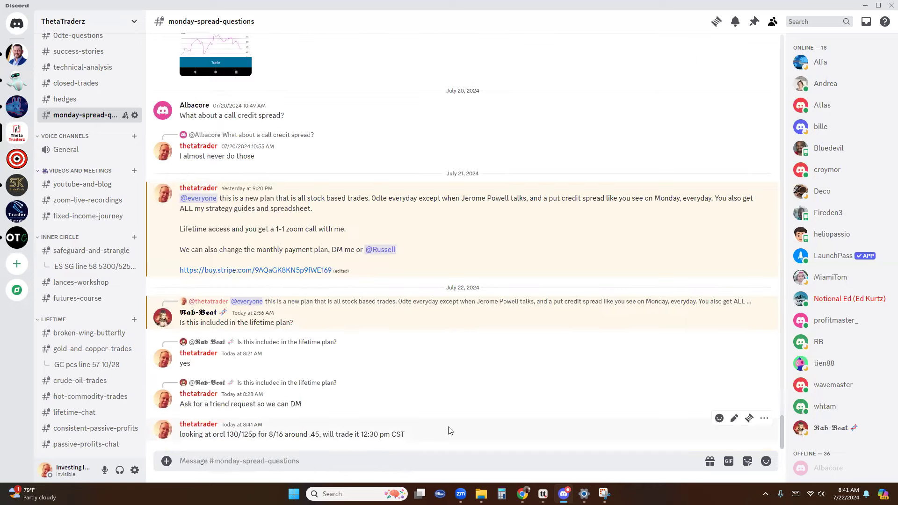
Minimize Discord to bring the staged ORCL 130/125 put spread ticket back into view
left_click(563, 495)
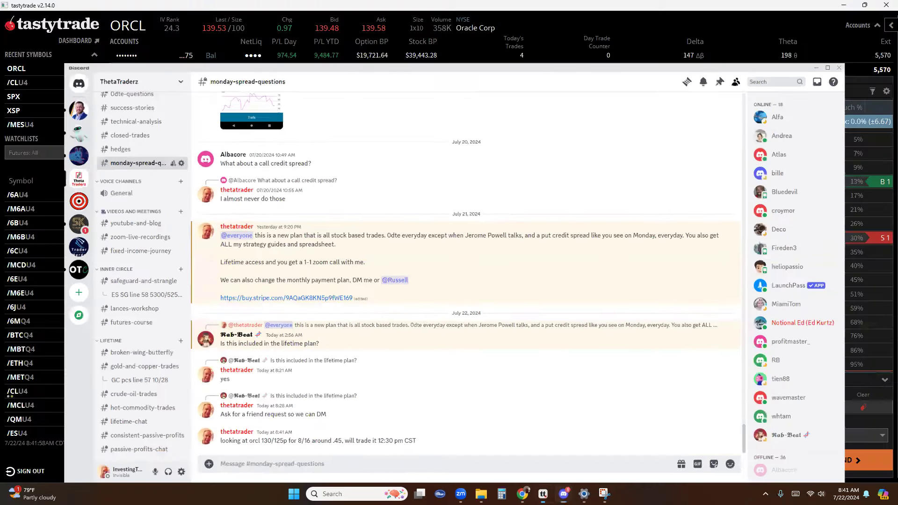